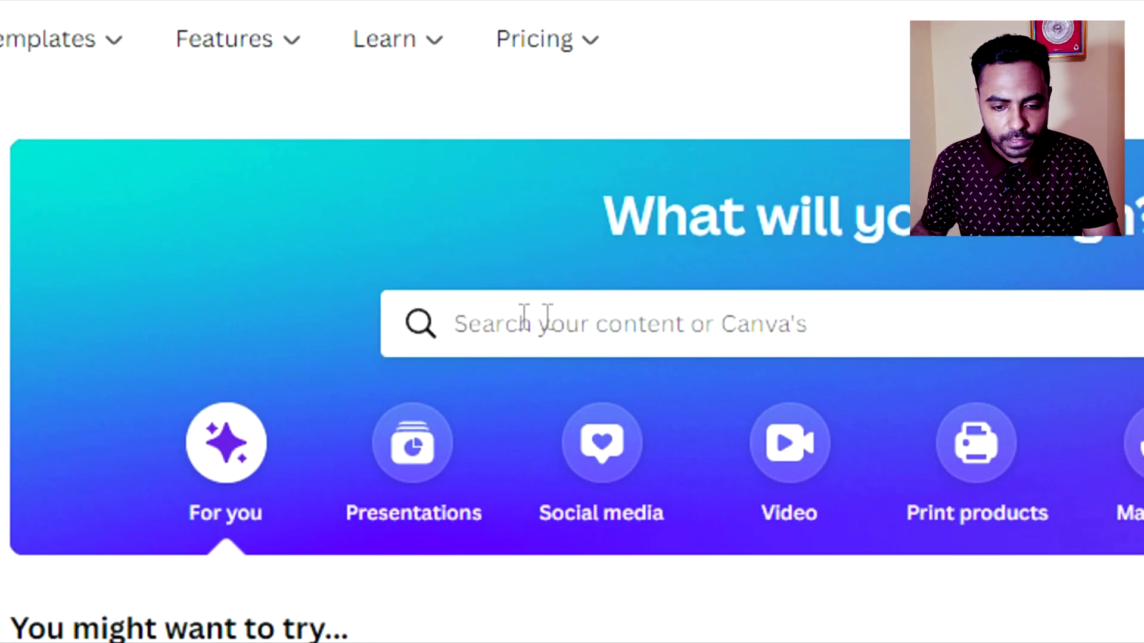
- Search the template library for "Presentation"
left_click(547, 316)
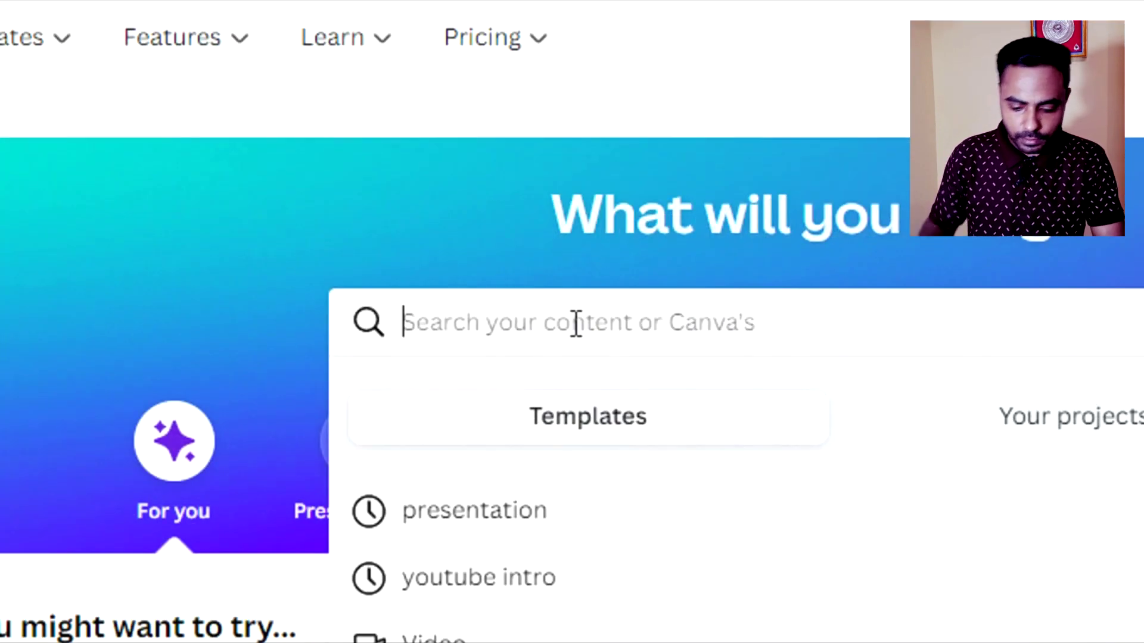
type("Presen")
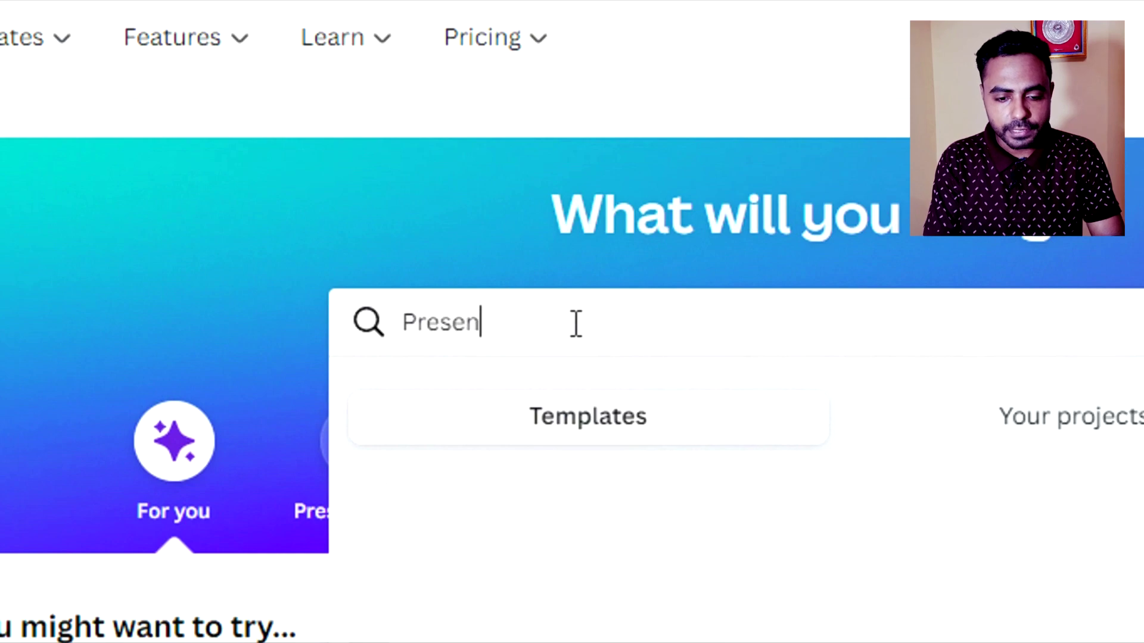
type("tation")
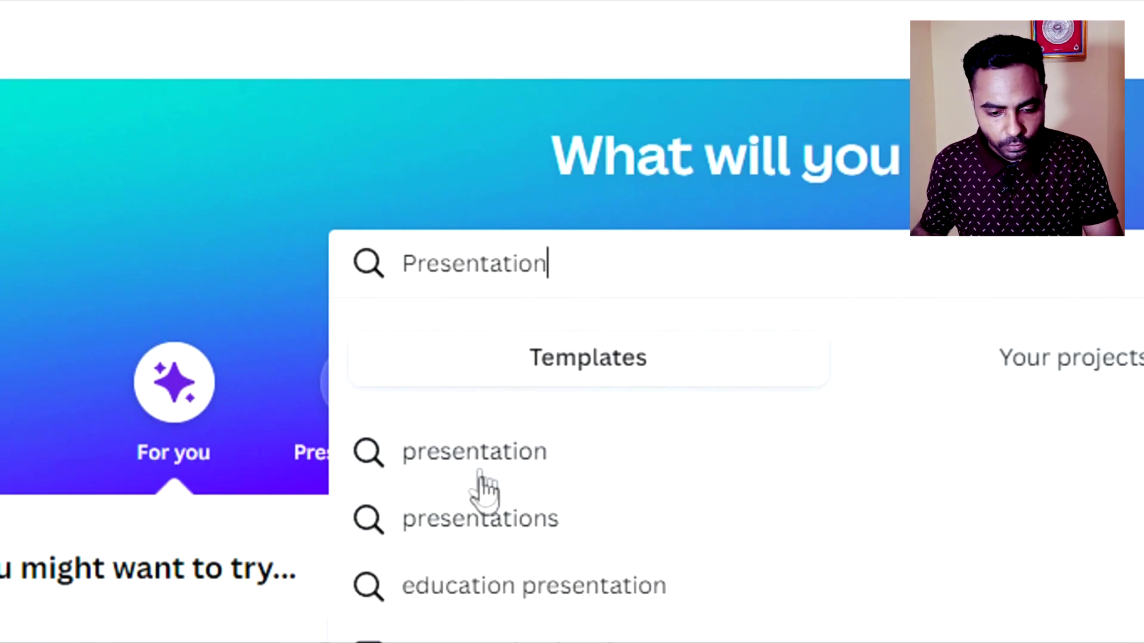
key("Escape")
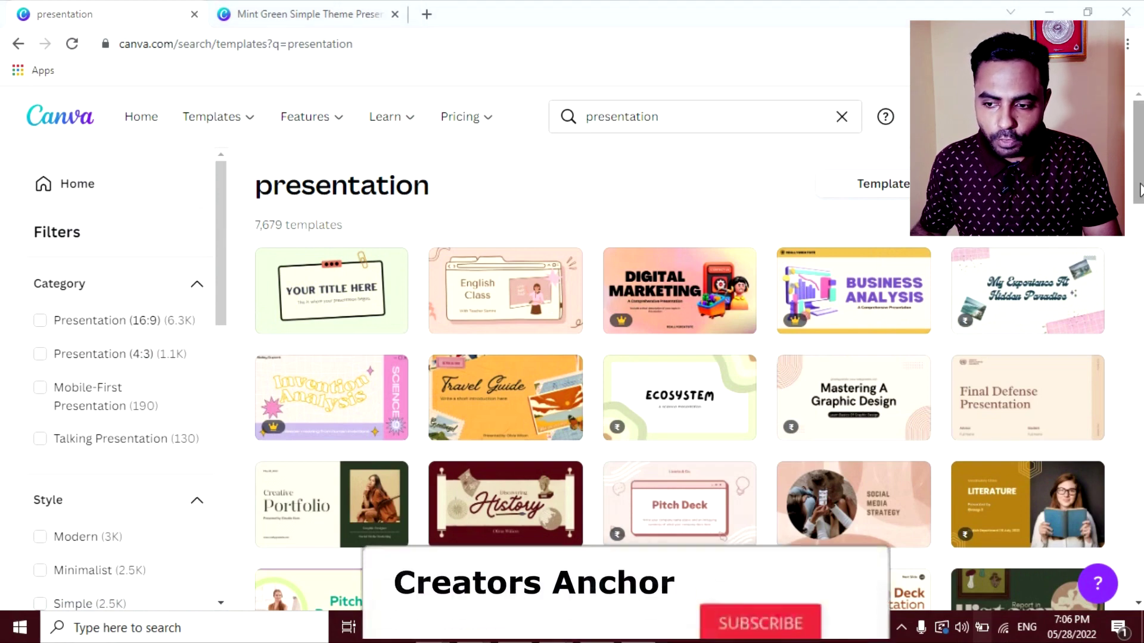
- Browse the presentation templates and open the mint green "YOUR TITLE HERE" template as a new design
scroll(727, 447, "down", 1)
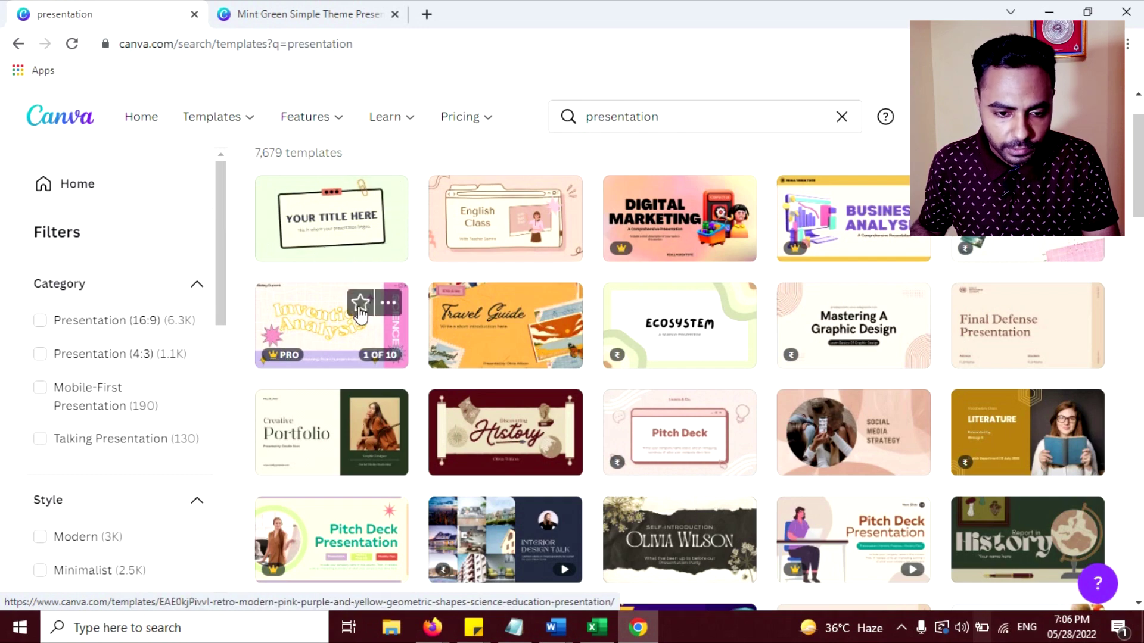
scroll(334, 286, "up", 1)
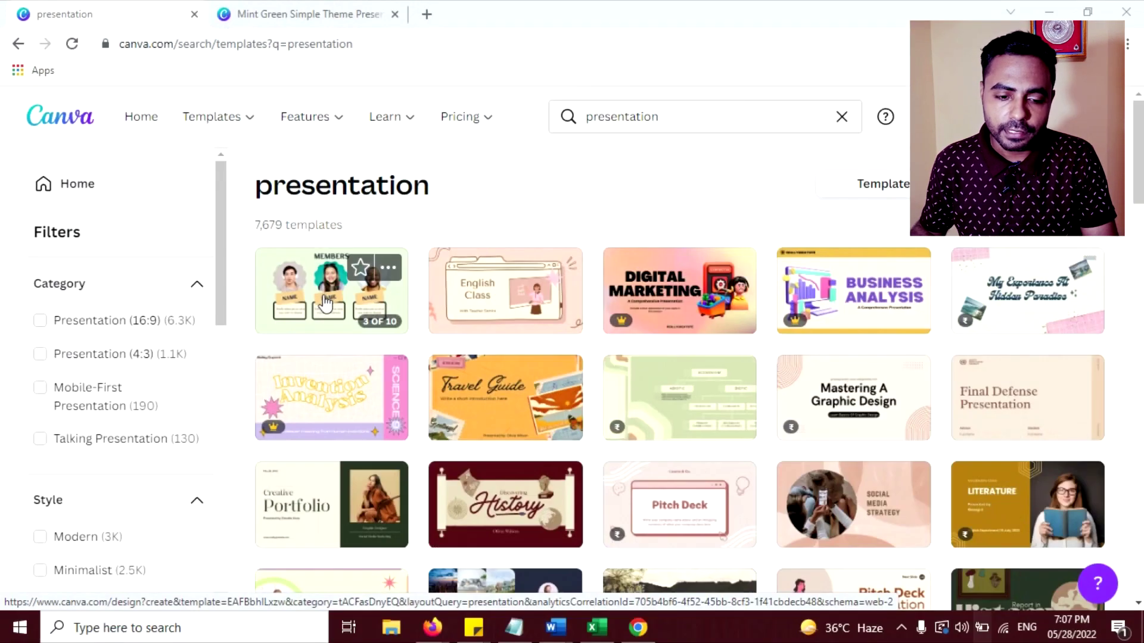
left_click(326, 302)
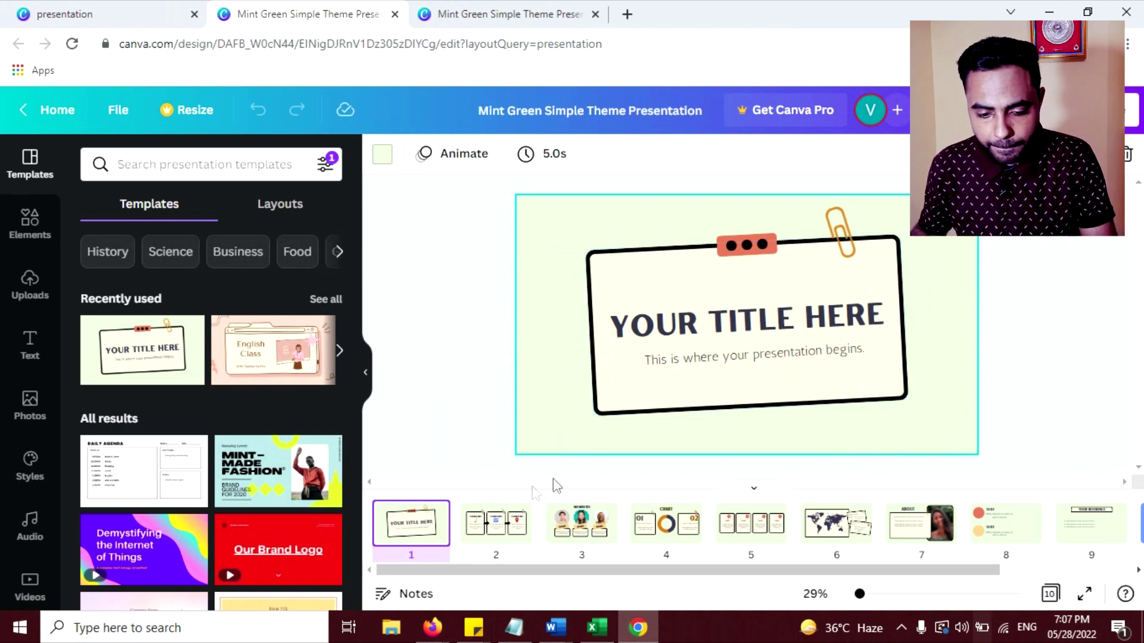
- Replace the title on page 1 with "QUIZ VIDEO"
double_click(709, 312)
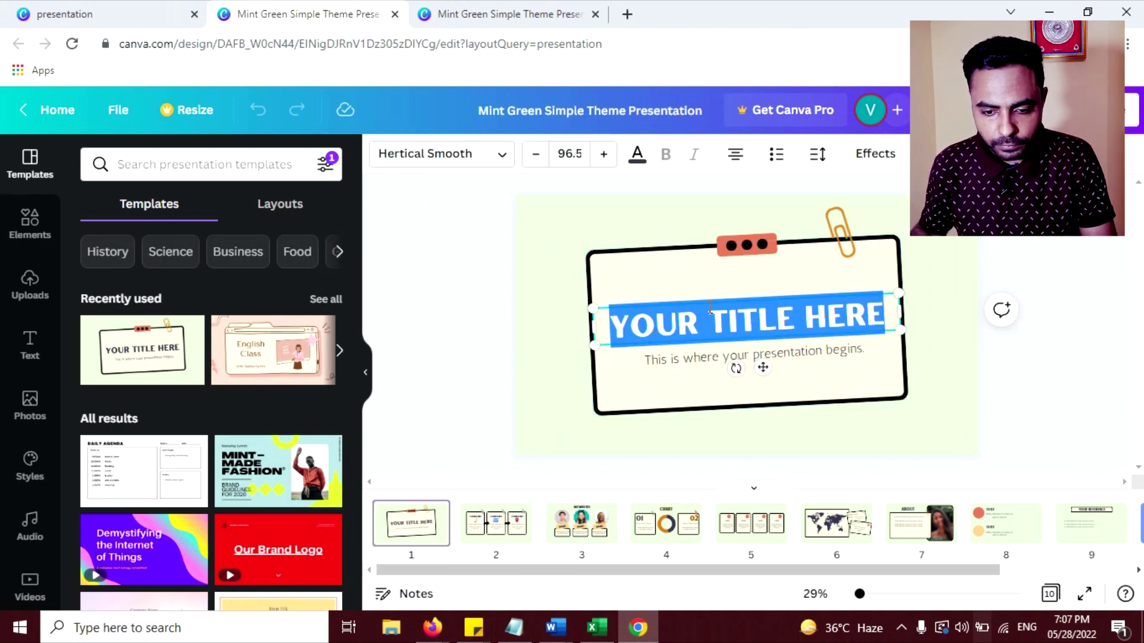
left_click(584, 209)
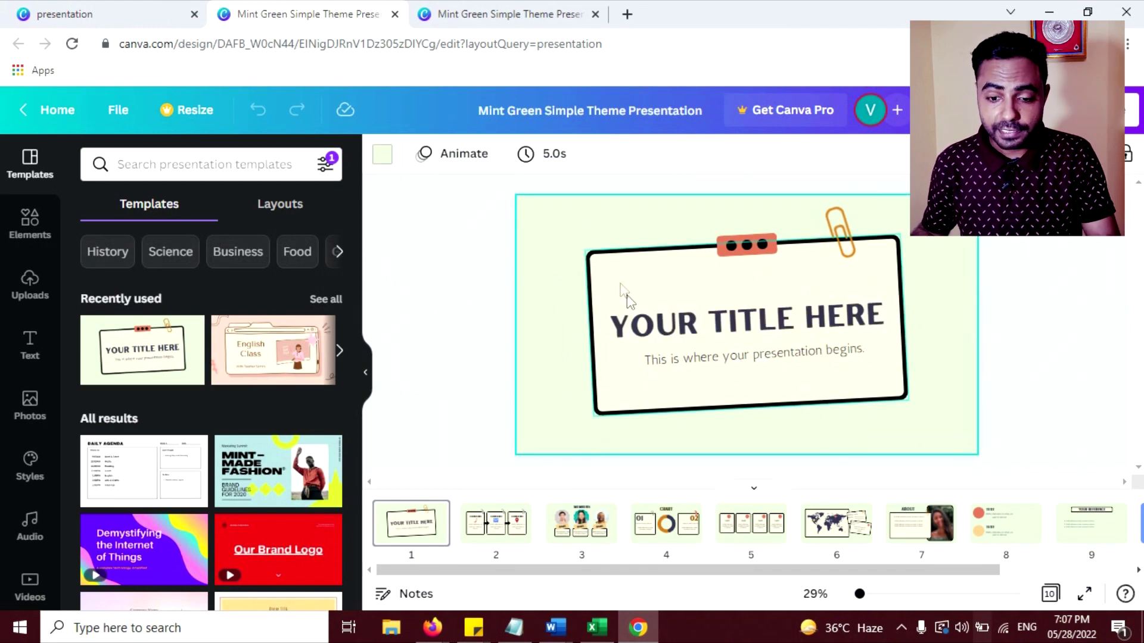
left_click(670, 333)
left_click(669, 330)
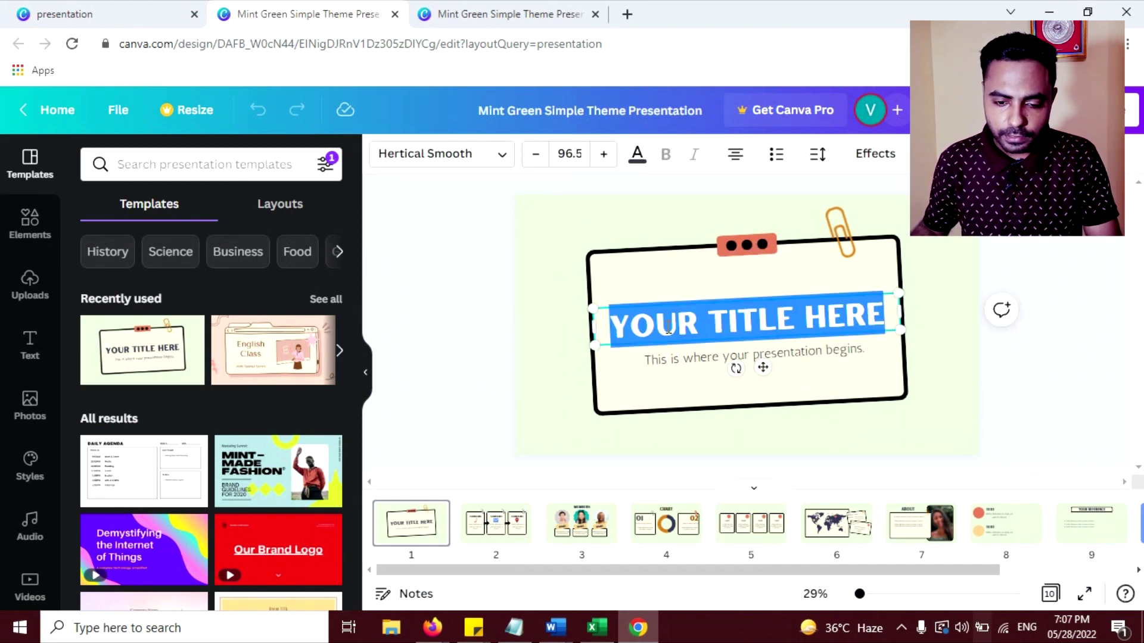
type("QUI")
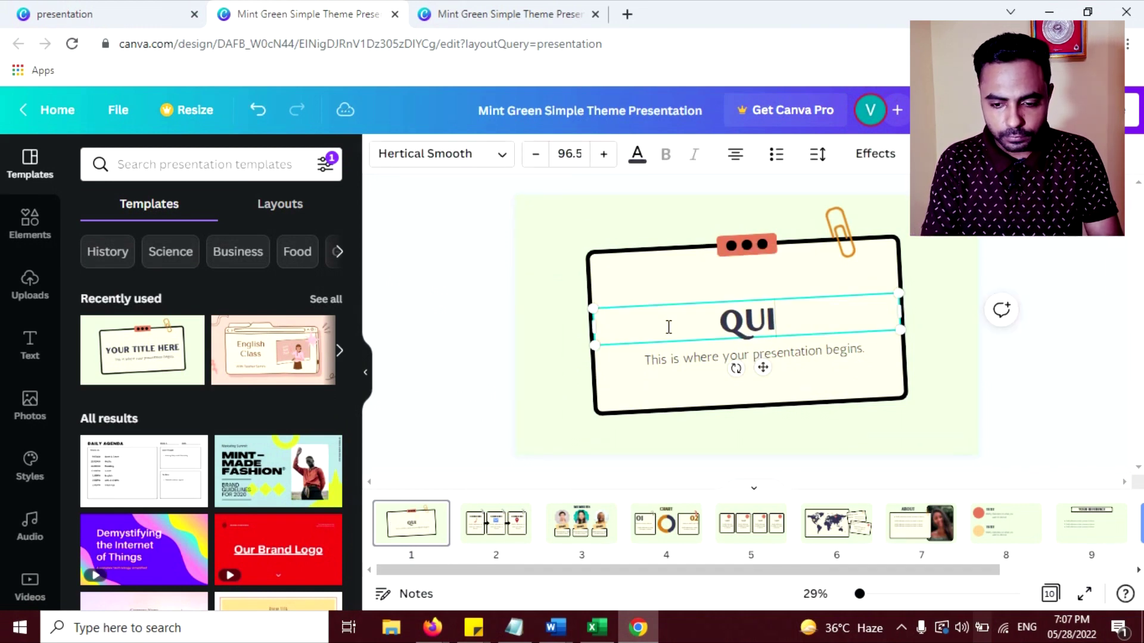
type("Z VIDEO")
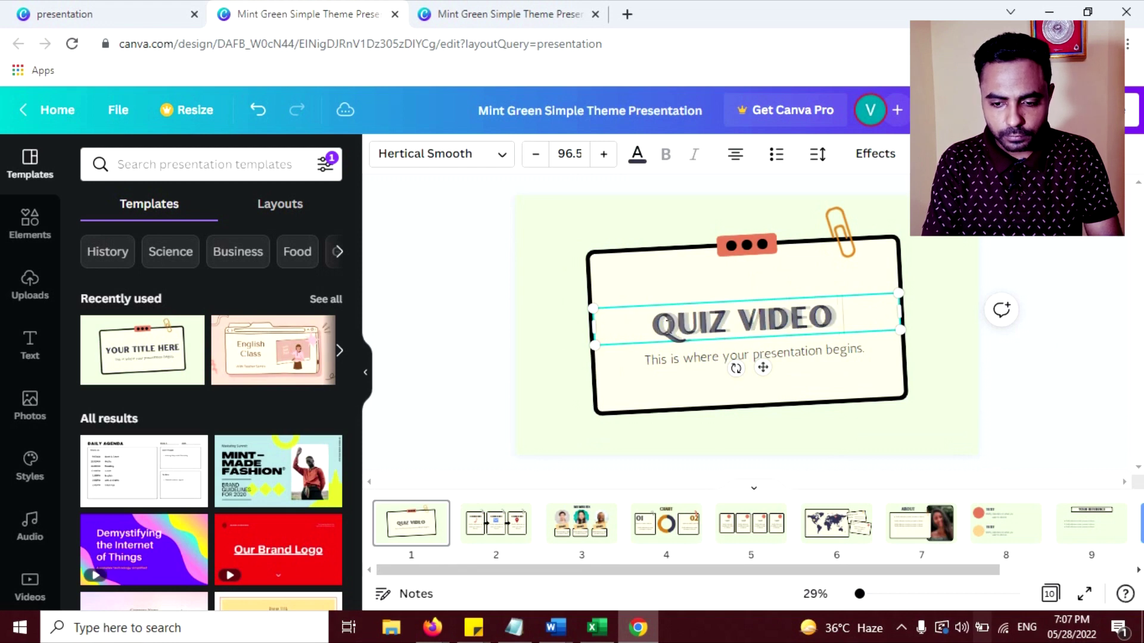
- Replace the subtitle below the page 1 title with "COUNTRIES AND CAPITAL"
left_click(779, 358)
left_click(780, 357)
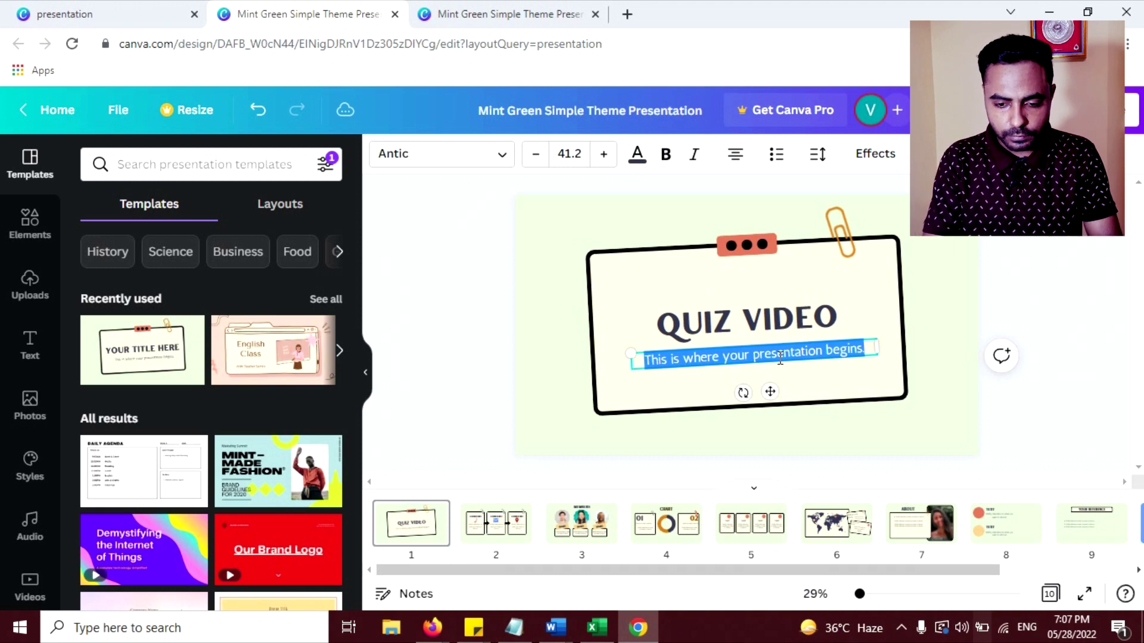
type("cou")
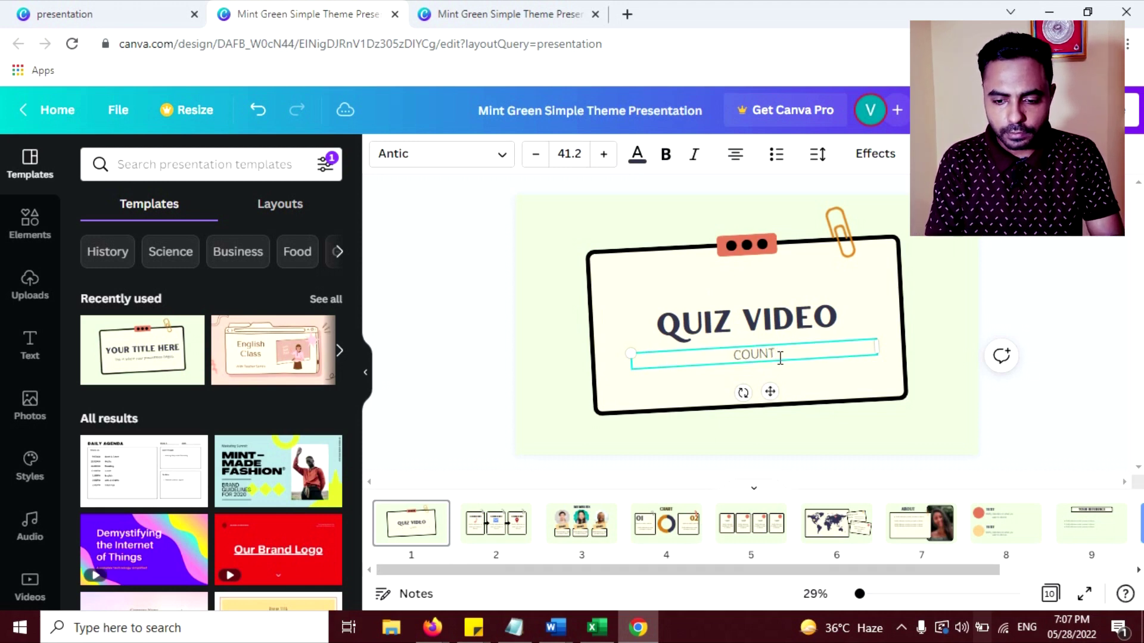
type("ntries and capti")
key("BackSpace")
key("BackSpace")
type("ital")
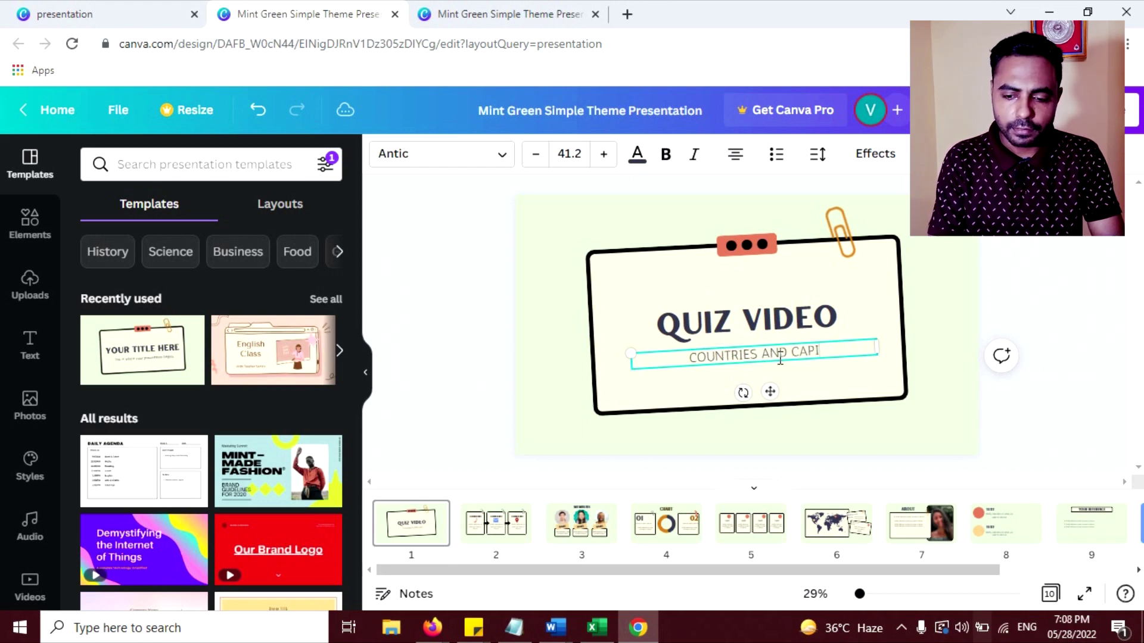
left_click(640, 422)
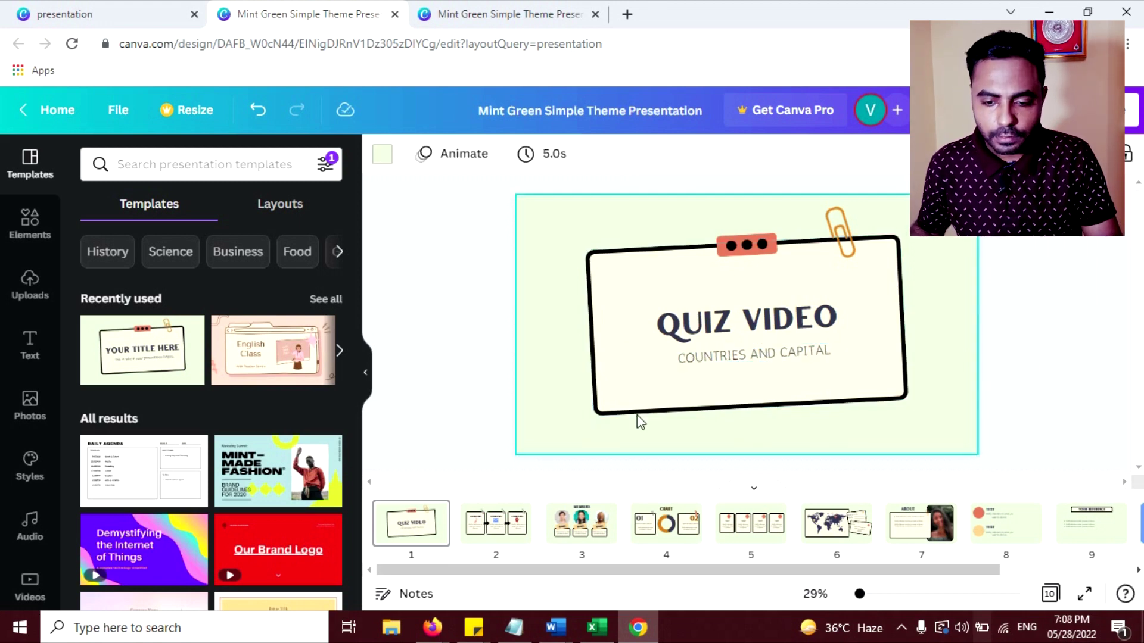
- Delete all the content cards, arrows, icons and paper clips from page 2, leaving only its background
left_click(480, 527)
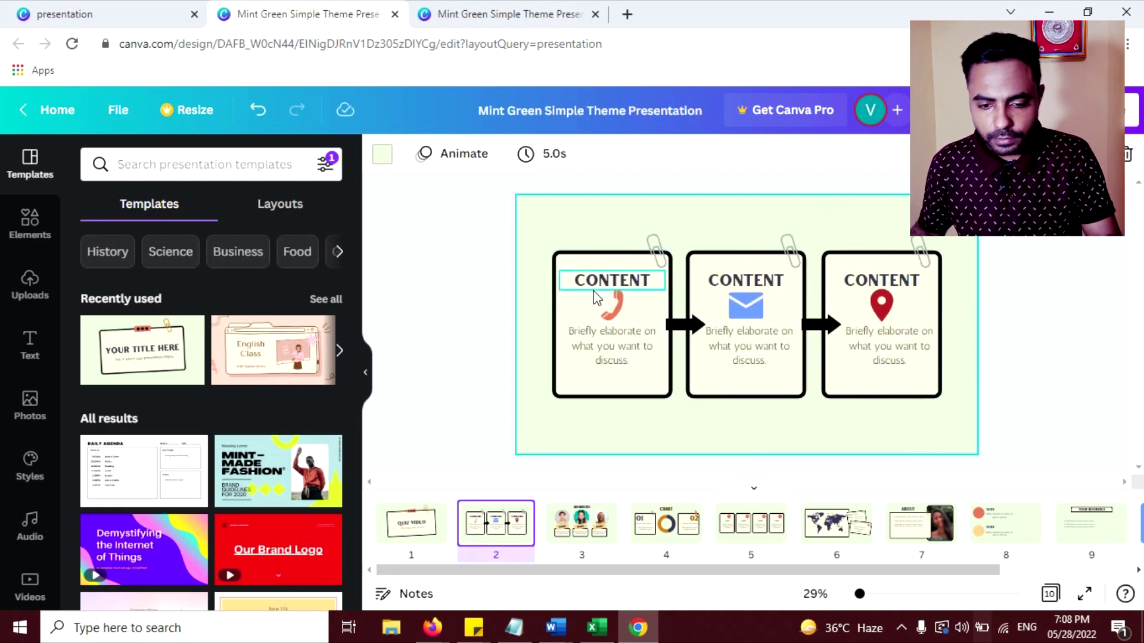
left_click_drag(533, 216, 1006, 451)
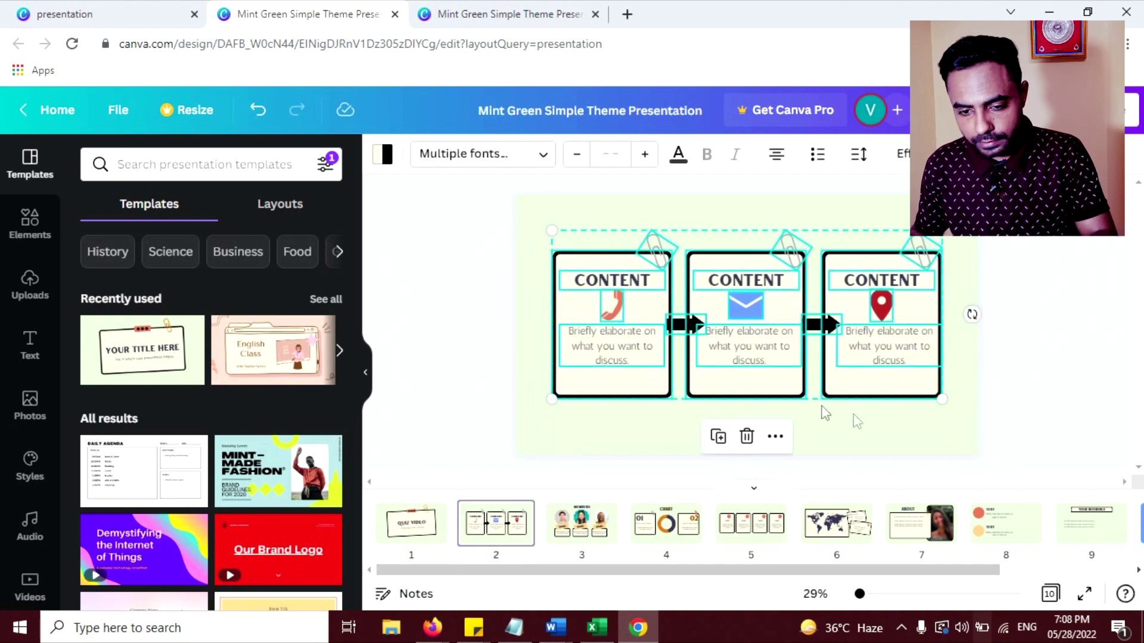
key("Delete")
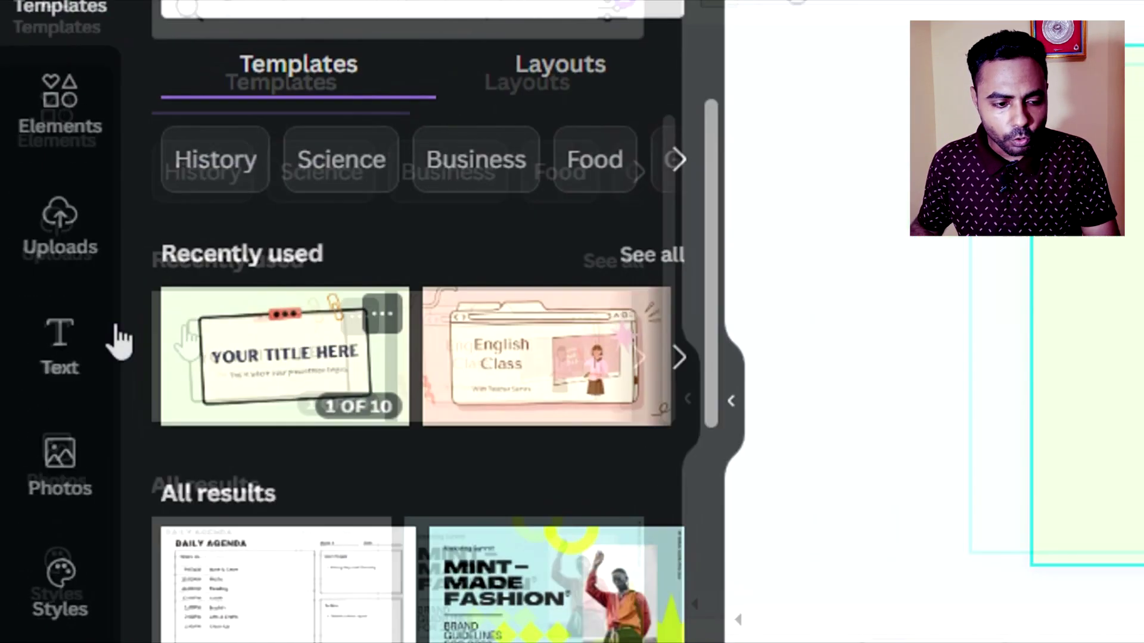
- Add two subheading text boxes to page 2, placed one beneath the other near the page's upper-left corner
left_click(30, 352)
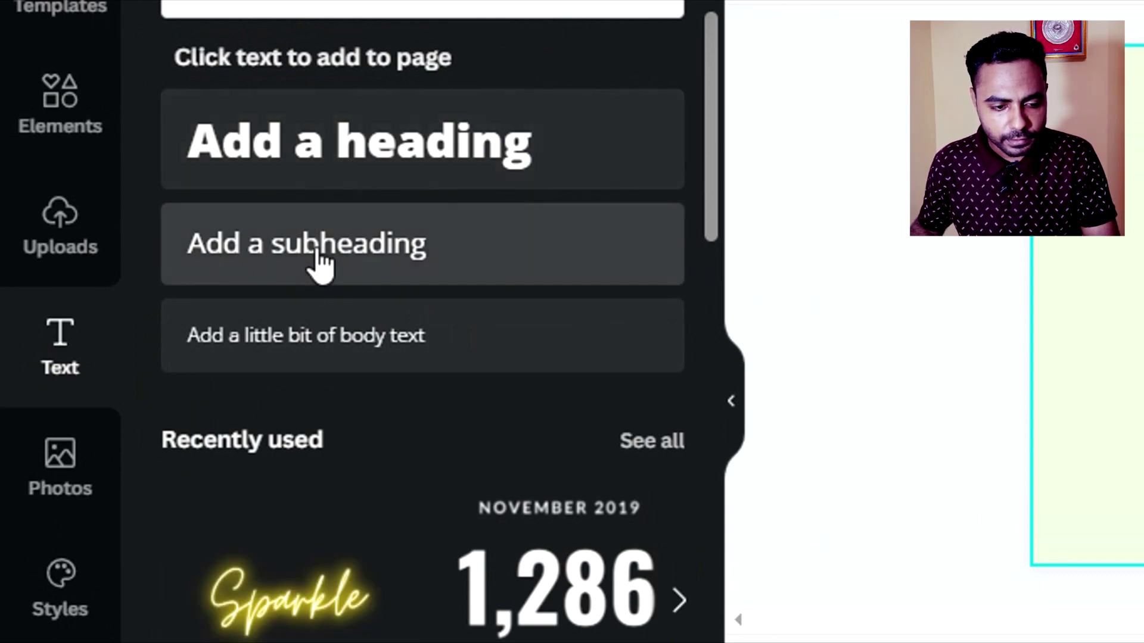
left_click(321, 262)
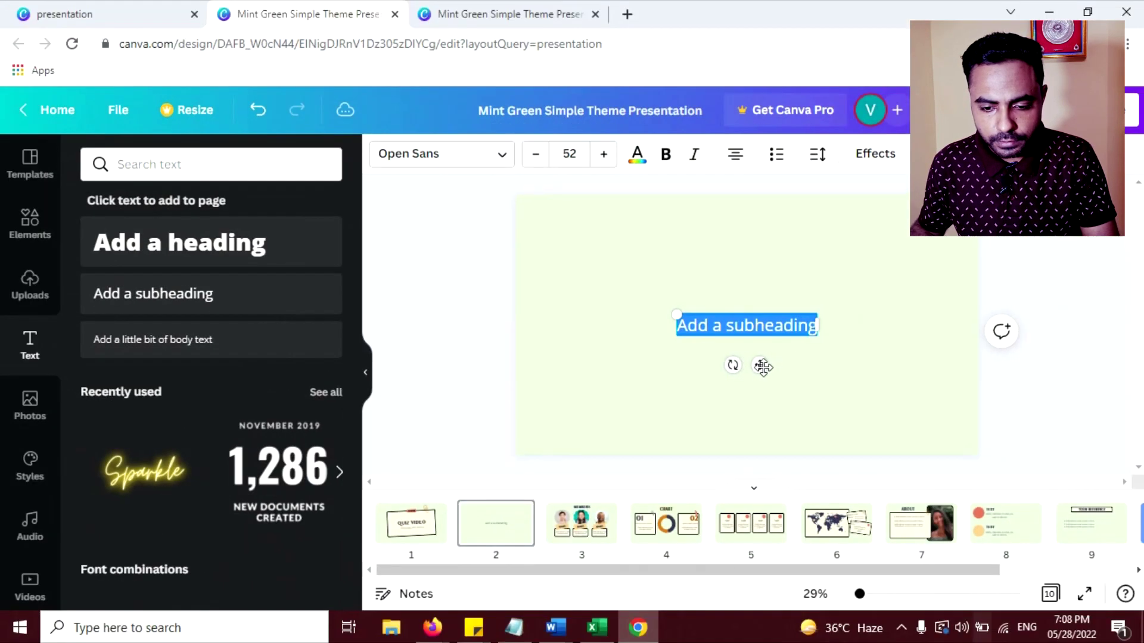
left_click_drag(677, 290, 626, 274)
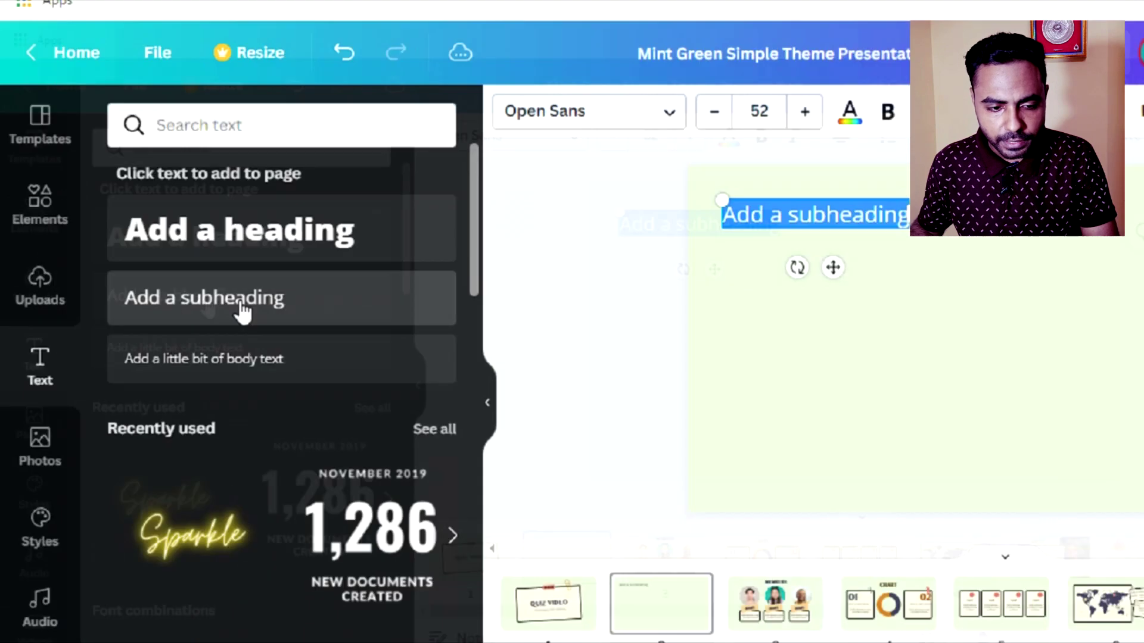
left_click(182, 304)
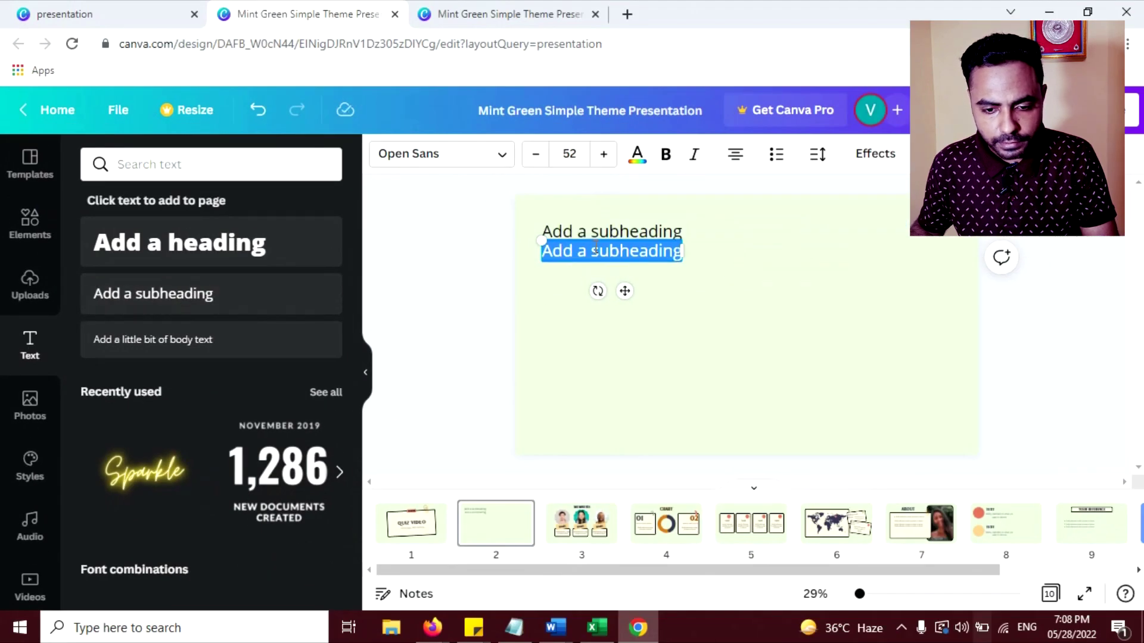
left_click_drag(625, 292, 625, 309)
- Make the upper subheading on page 2 bold
left_click(623, 232)
left_click(666, 154)
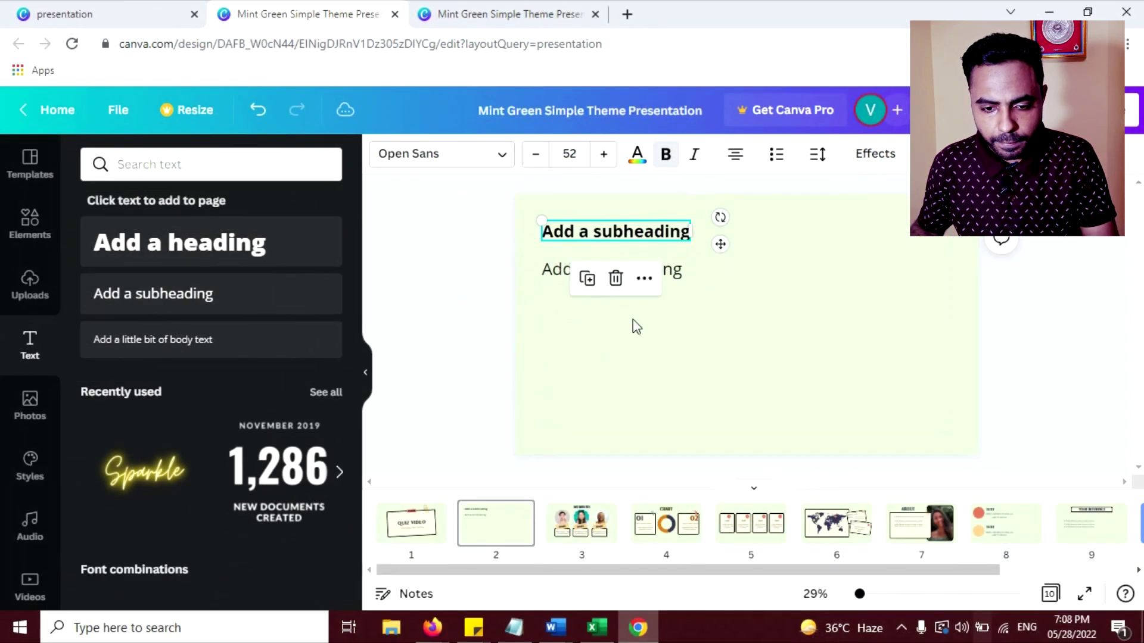
left_click(549, 275)
left_click(543, 238)
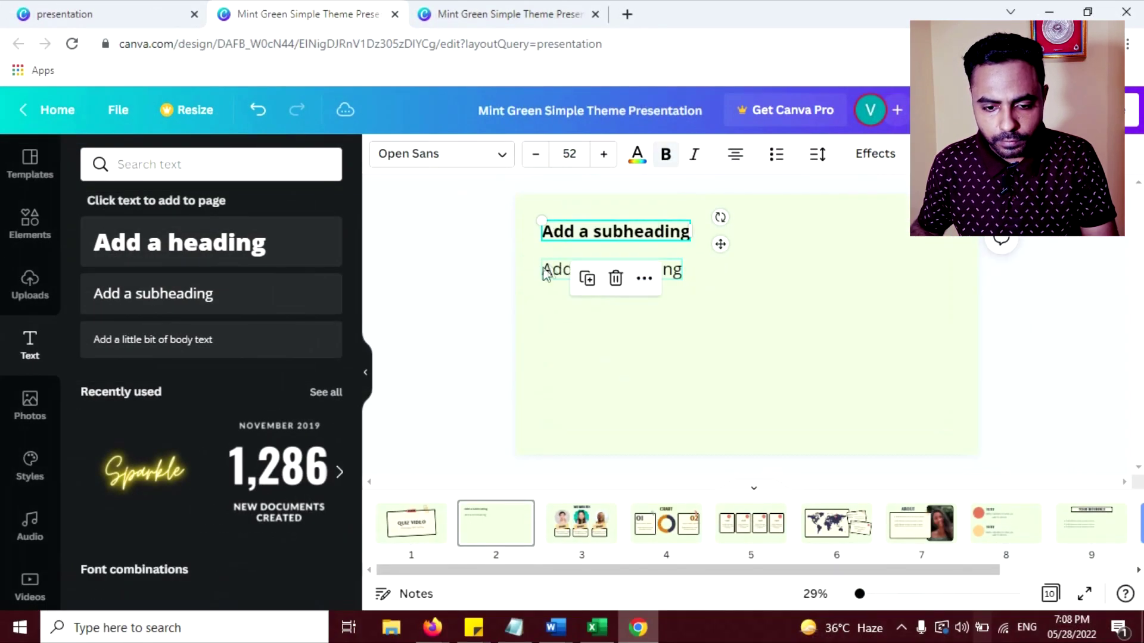
- Copy the regular-weight subheading three times beneath itself and space the four lines evenly below the bold one
left_click(554, 274)
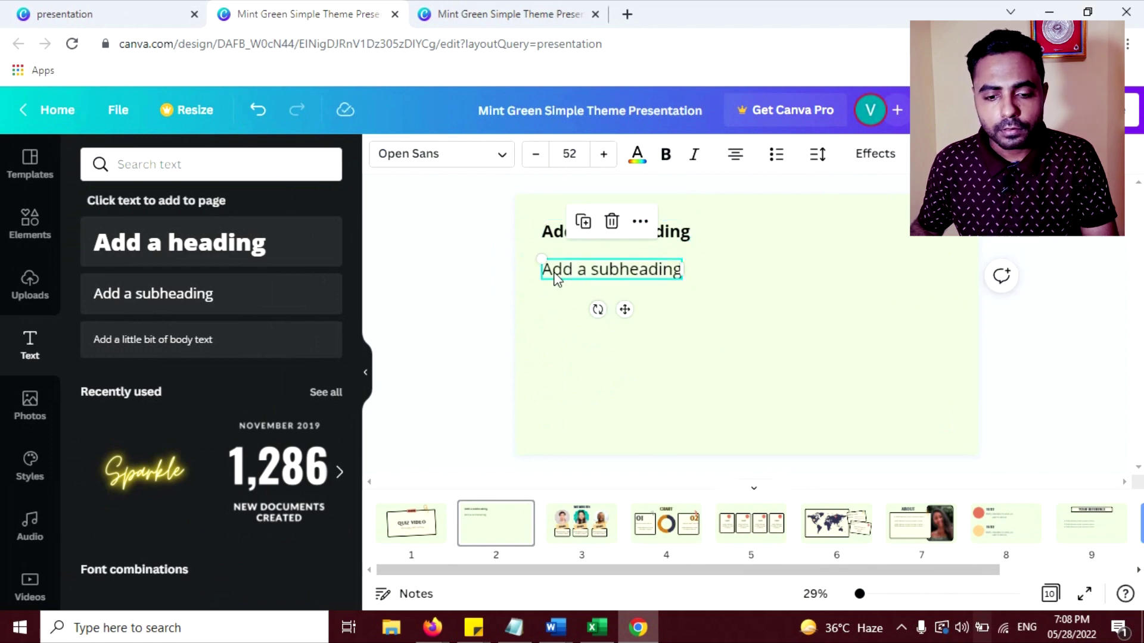
left_click(552, 277)
left_click(552, 276)
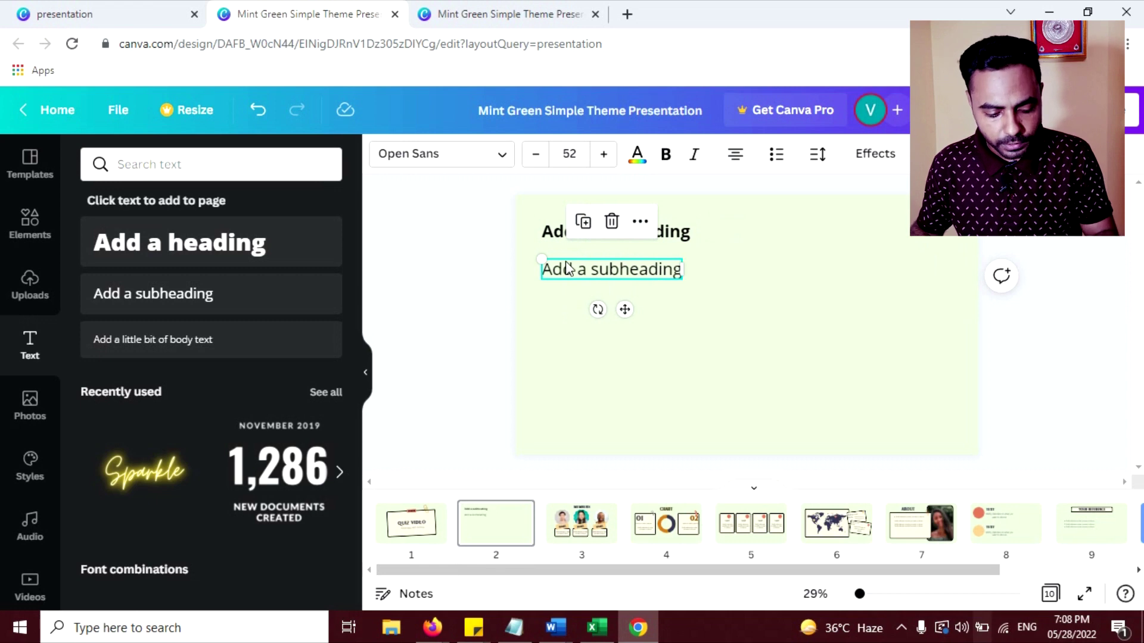
left_click(564, 301)
left_click(567, 298)
left_click_drag(565, 298, 582, 341)
left_click(596, 294)
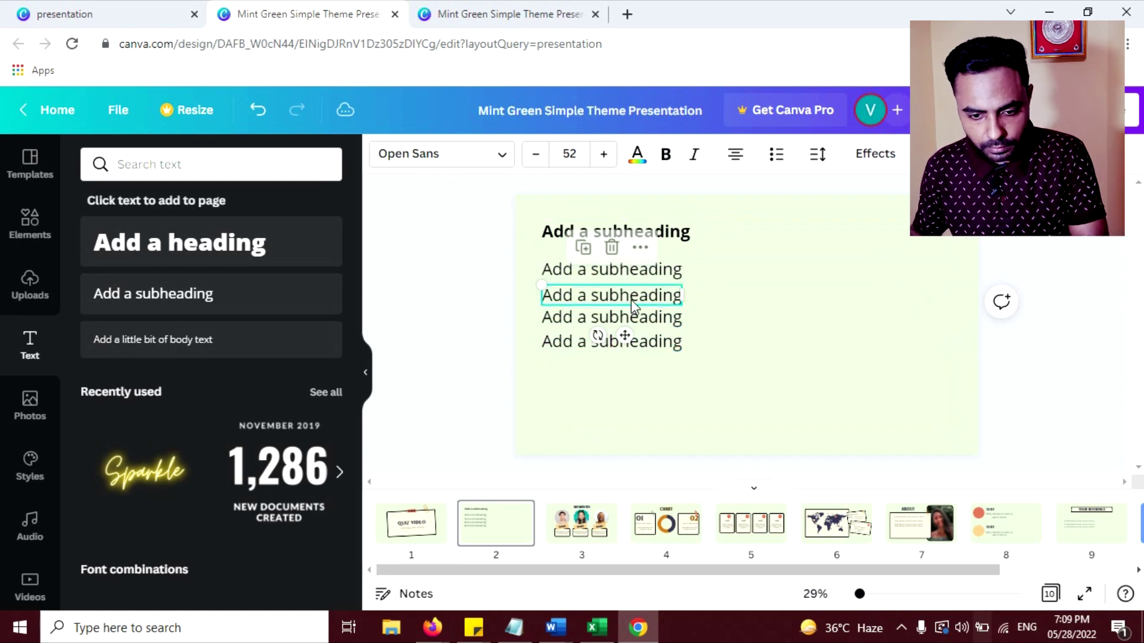
left_click(628, 298)
left_click(613, 345, "shift")
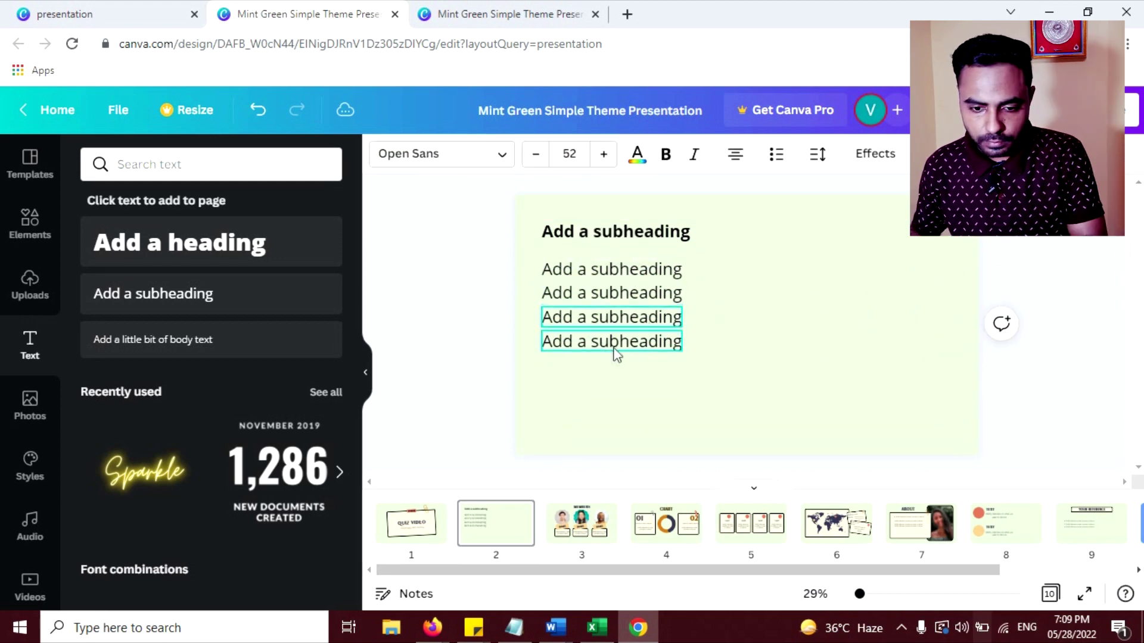
left_click(602, 232)
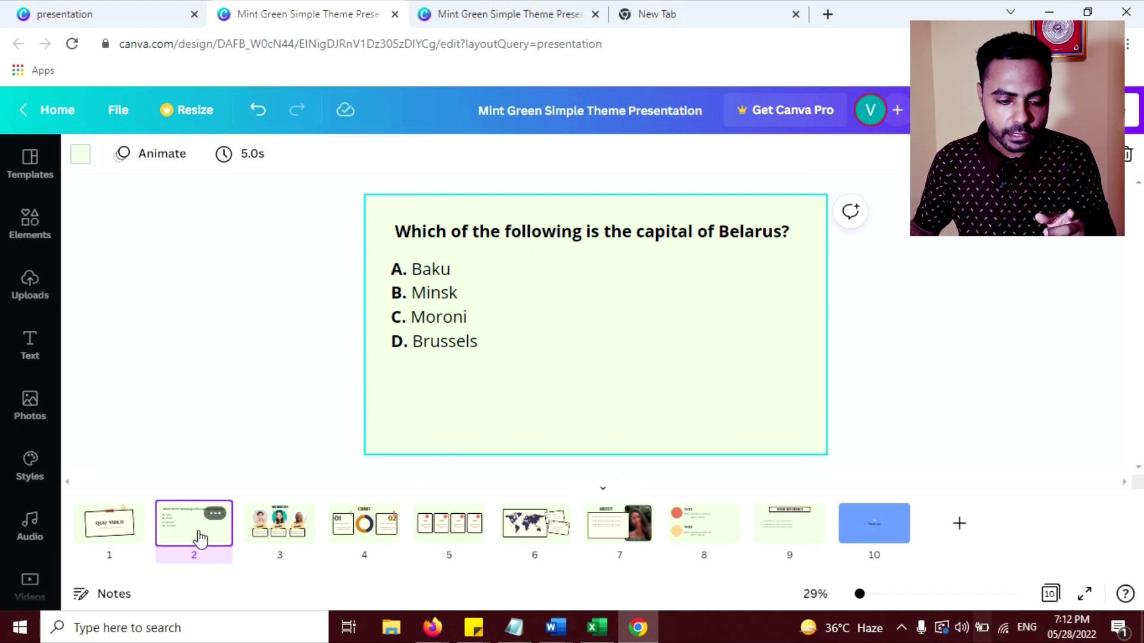
- Duplicate page 2 with the Belarus capital question and go to the copy on page 3
right_click(207, 527)
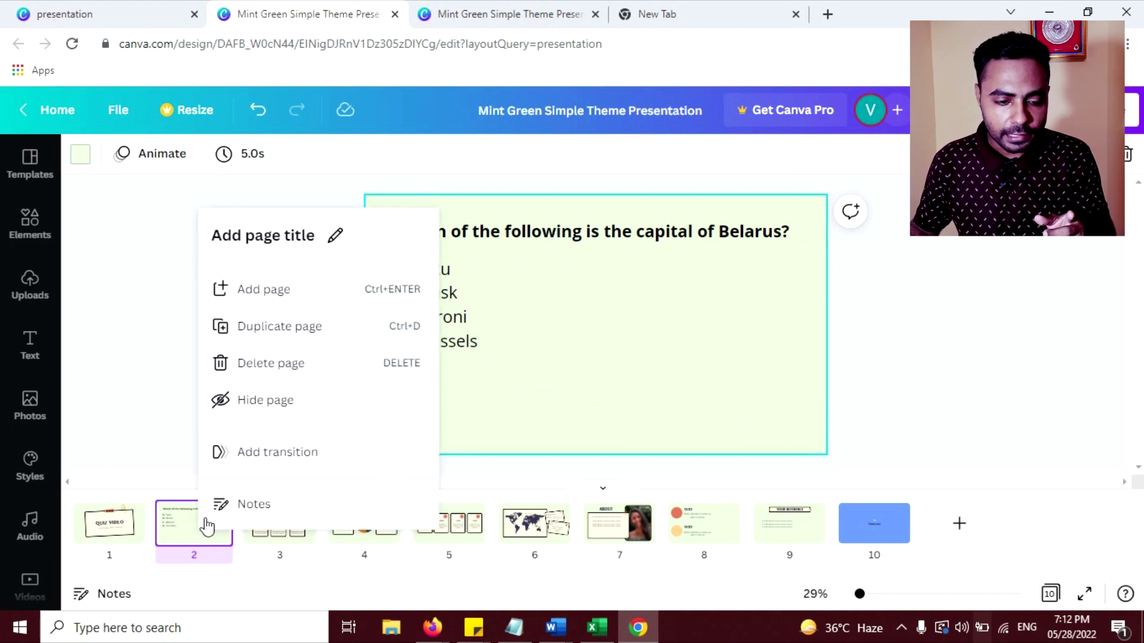
left_click(279, 339)
left_click(207, 516)
left_click(288, 524)
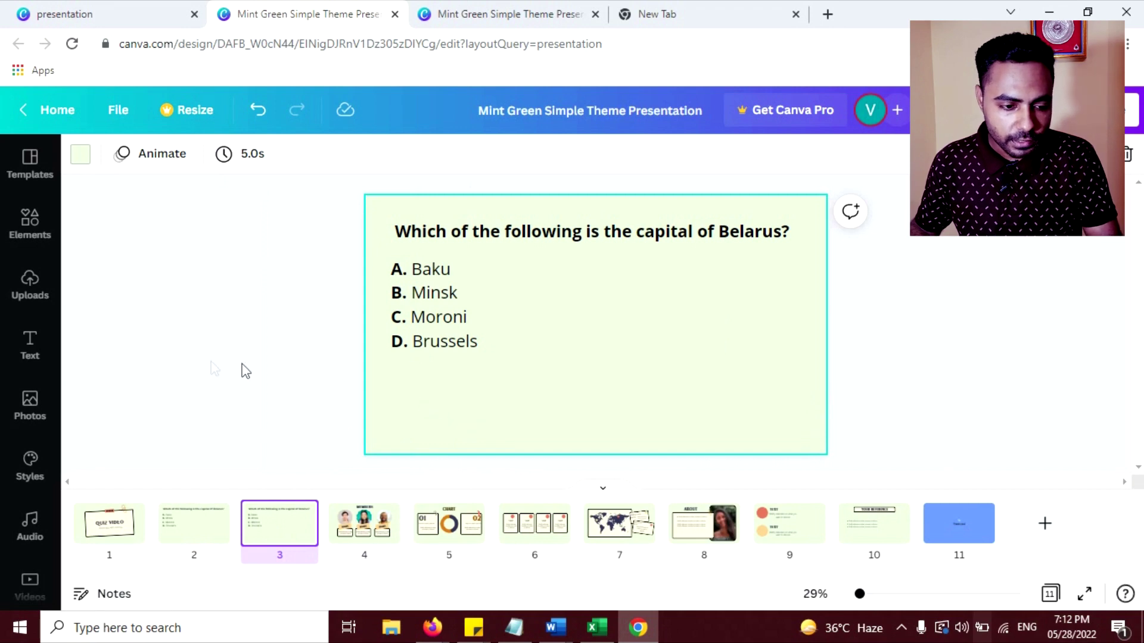
- Add a subheading text box beneath the four options on page 3 with the text "CORRECT ANSWER:"
left_click(27, 349)
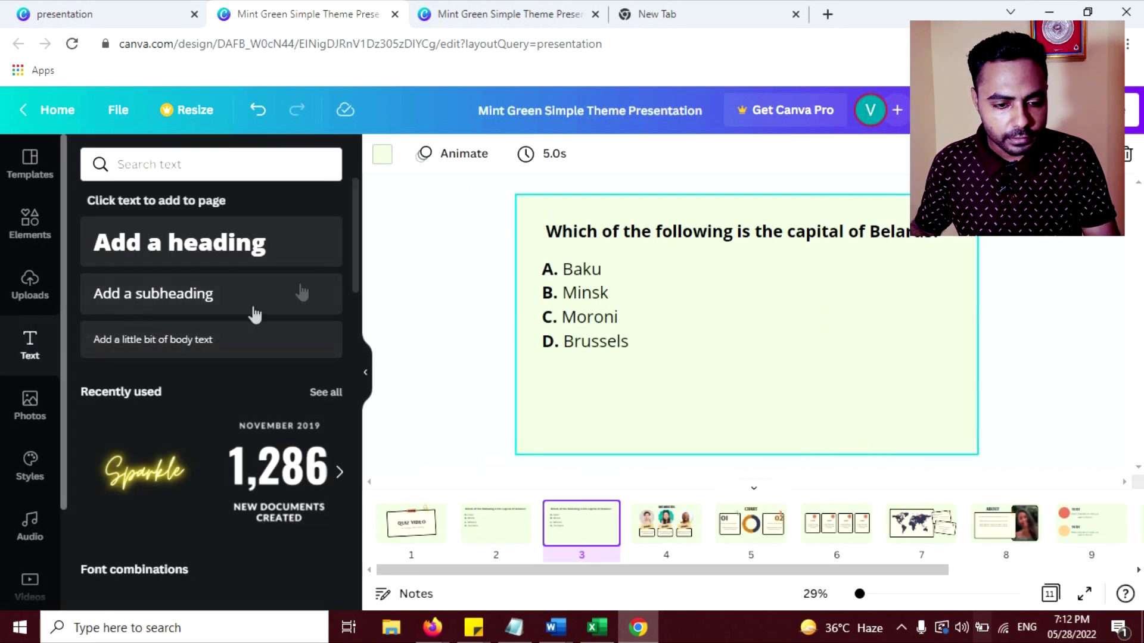
scroll(355, 375, "down", 6)
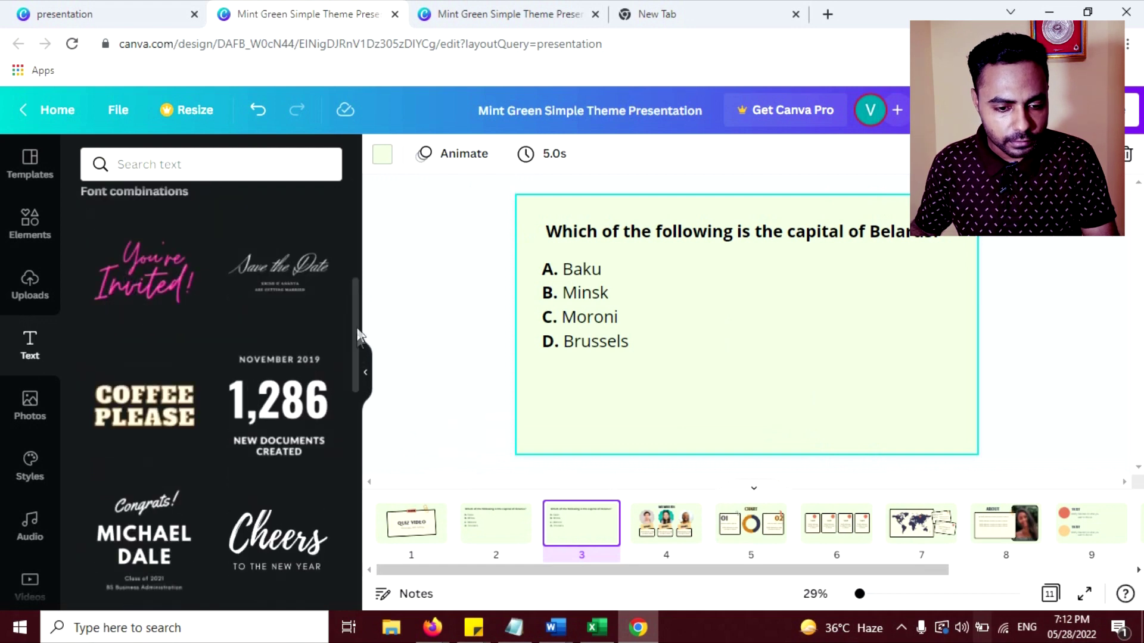
scroll(343, 351, "up", 6)
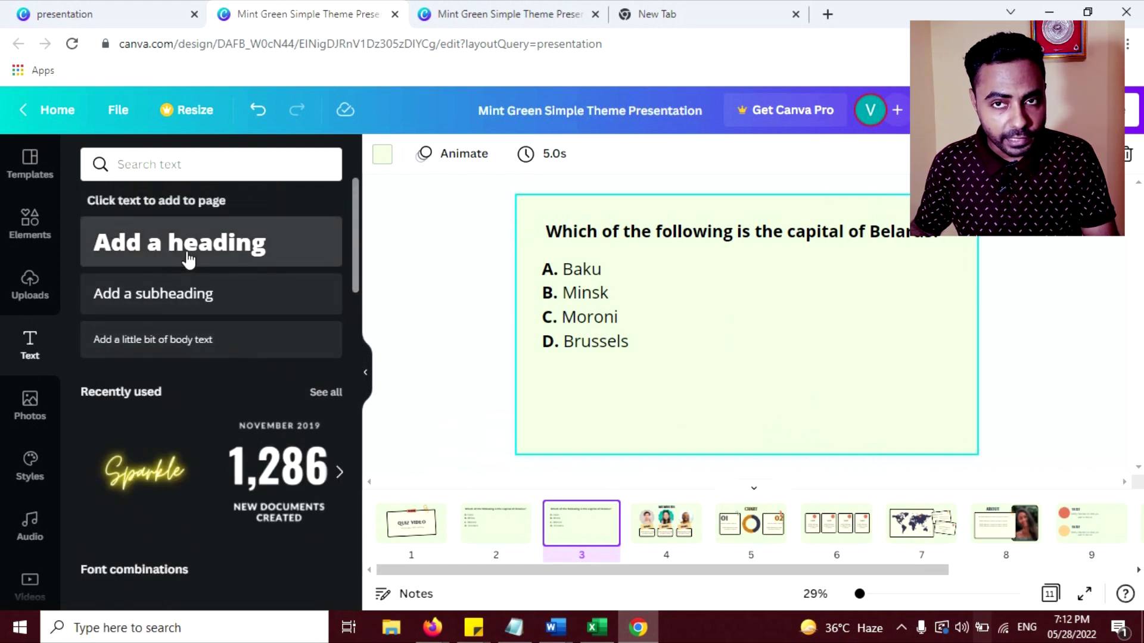
left_click(188, 304)
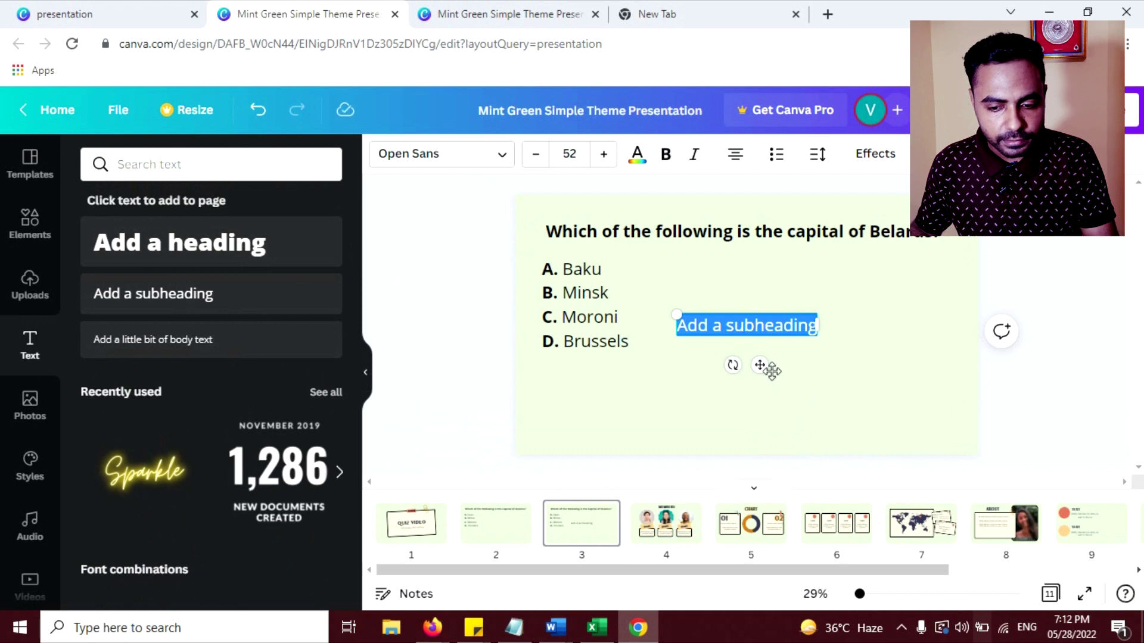
left_click_drag(701, 420, 632, 420)
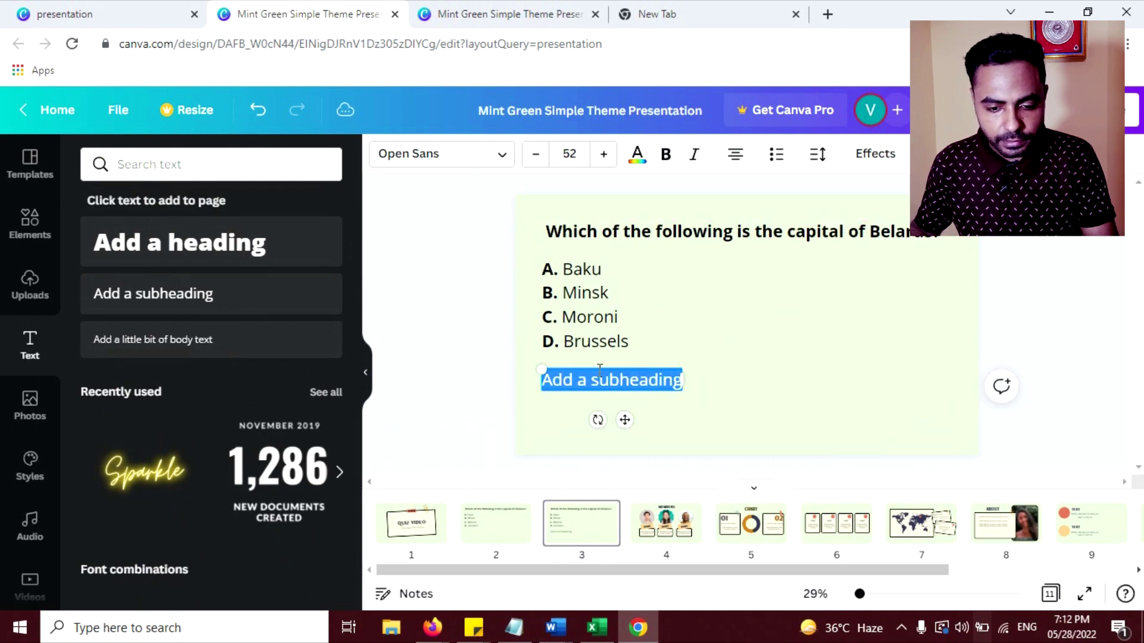
type("C")
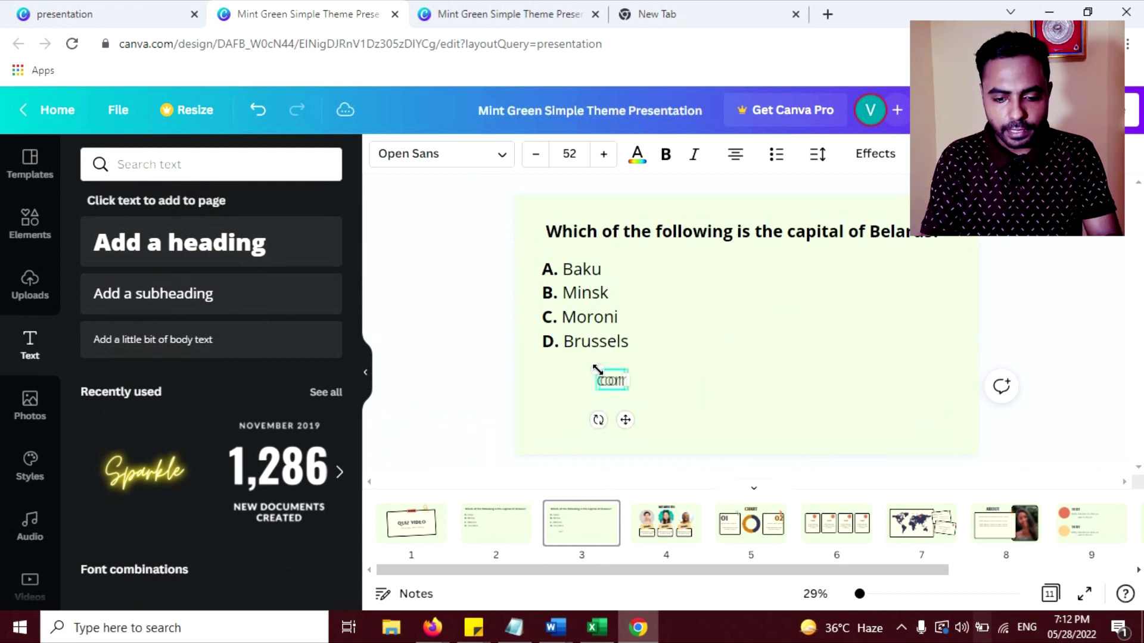
type("ORRECT")
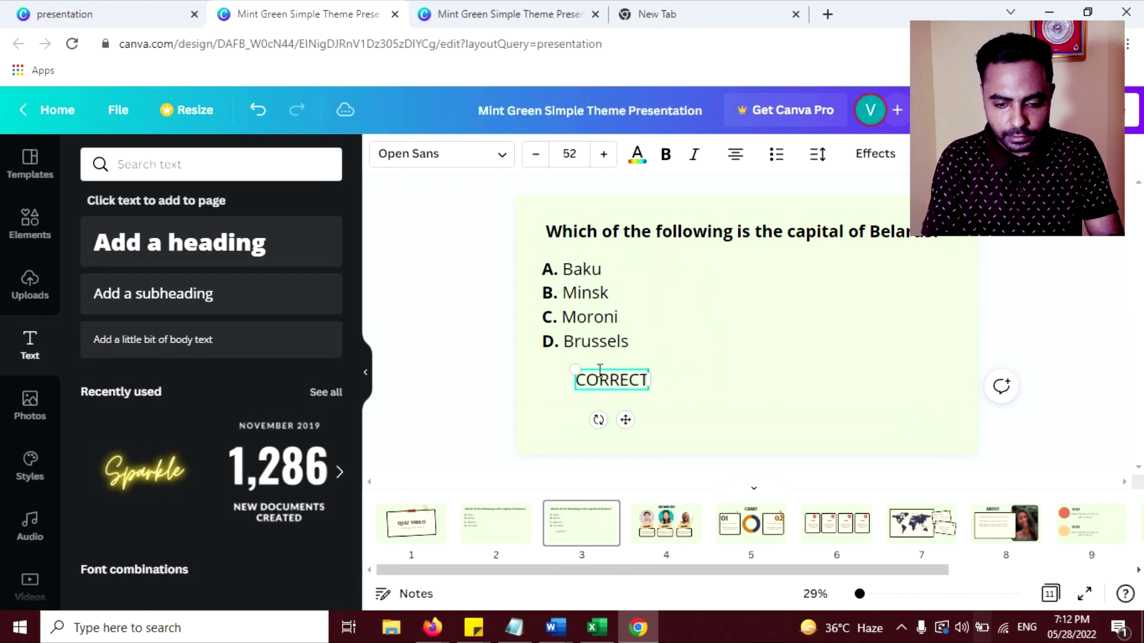
type(" ANSWER:")
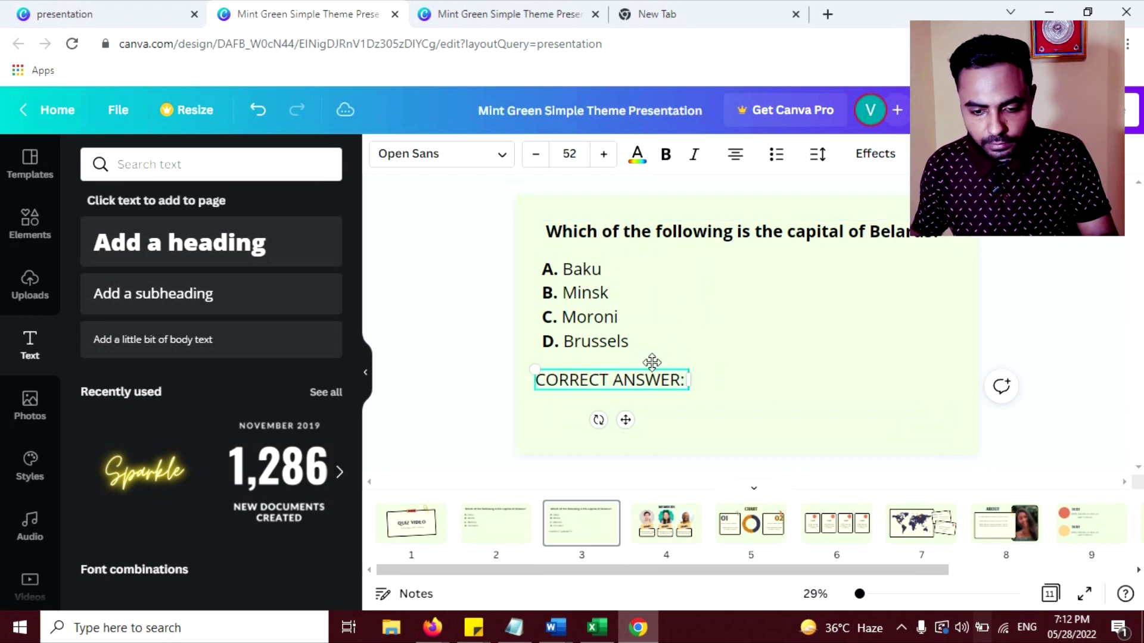
- Format the "CORRECT ANSWER:" line as bold, size 40 and coral red, and align it with the left edge of the options
left_click_drag(685, 381, 534, 381)
left_click(666, 154)
key("ctrl+z")
left_click(637, 155)
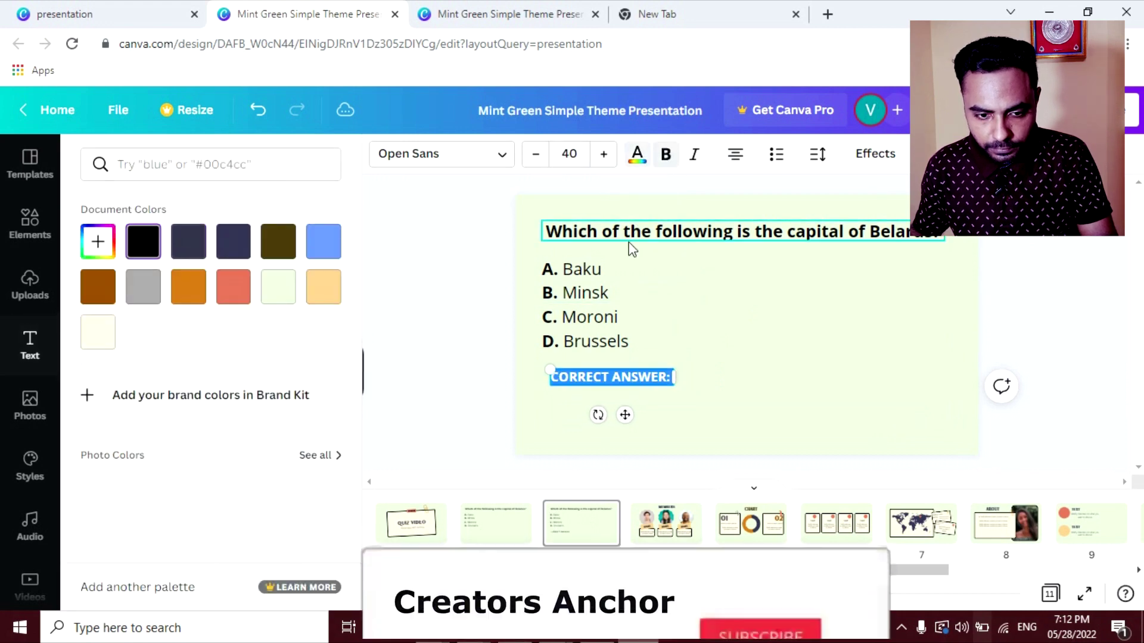
scroll(216, 363, "down", 3)
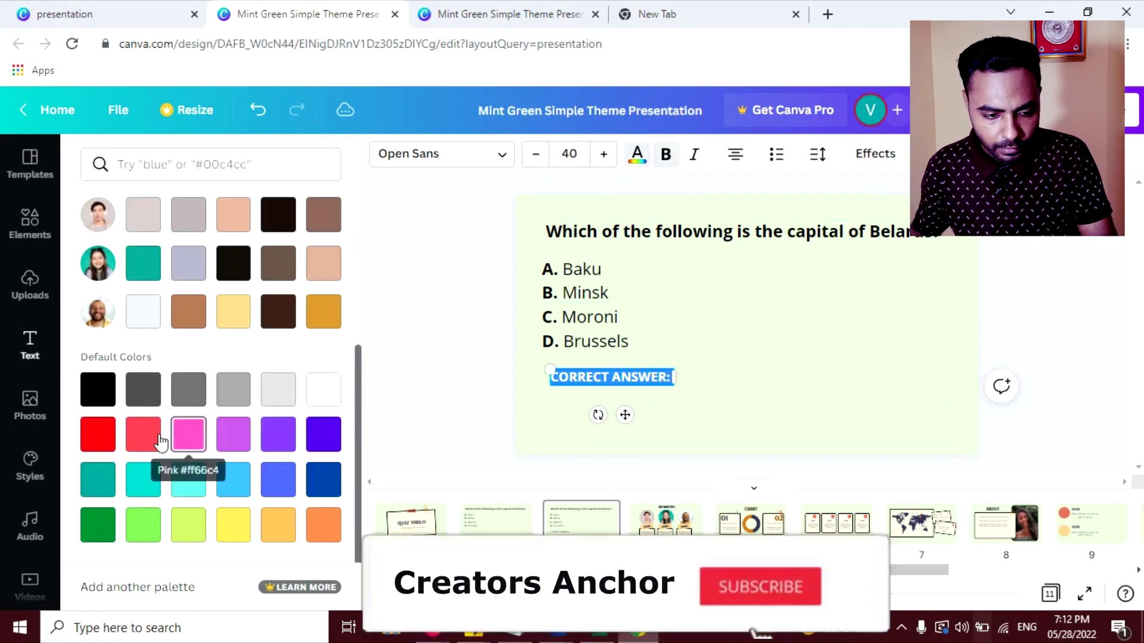
left_click(143, 484)
left_click_drag(625, 415, 607, 418)
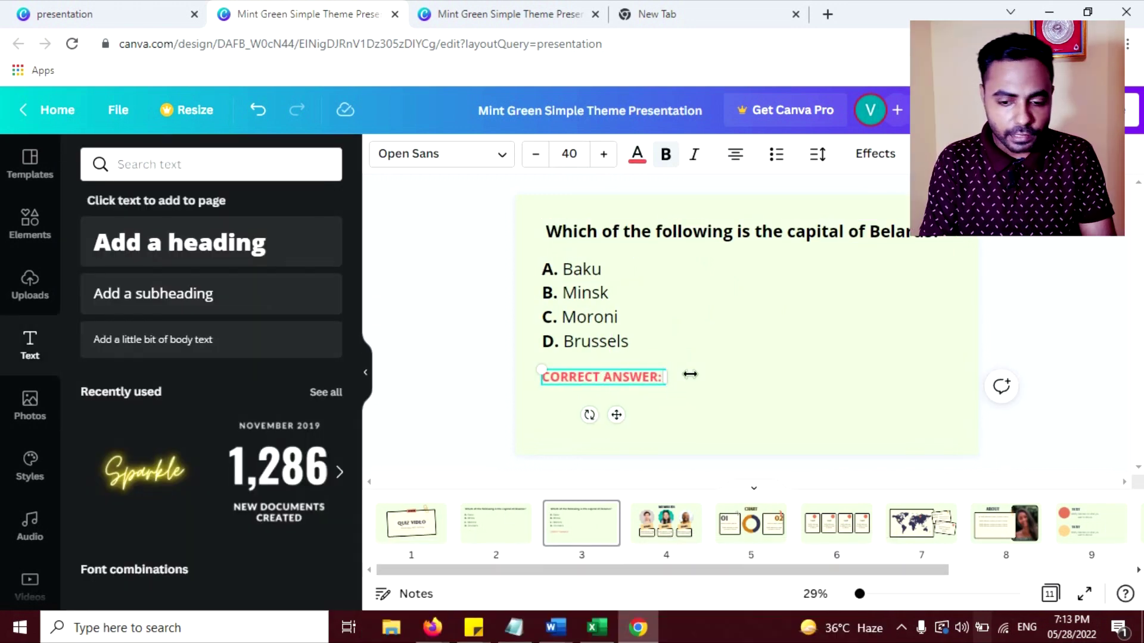
- Append the letter B to the "CORRECT ANSWER:" line and realign it with the options above
type("B")
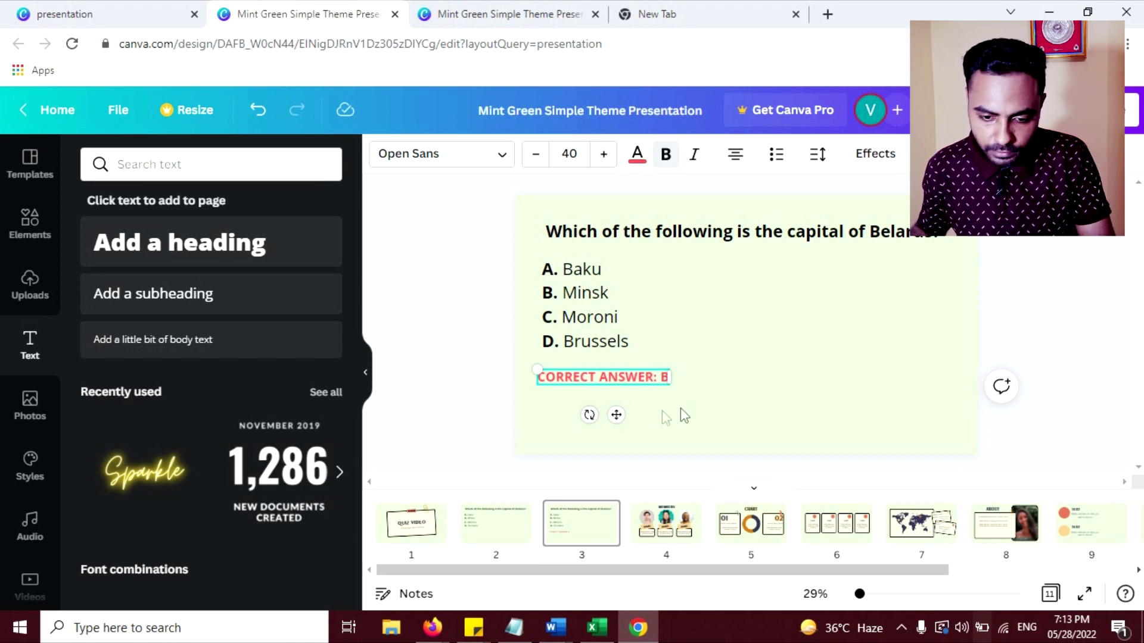
left_click_drag(597, 412, 609, 412)
left_click(738, 393)
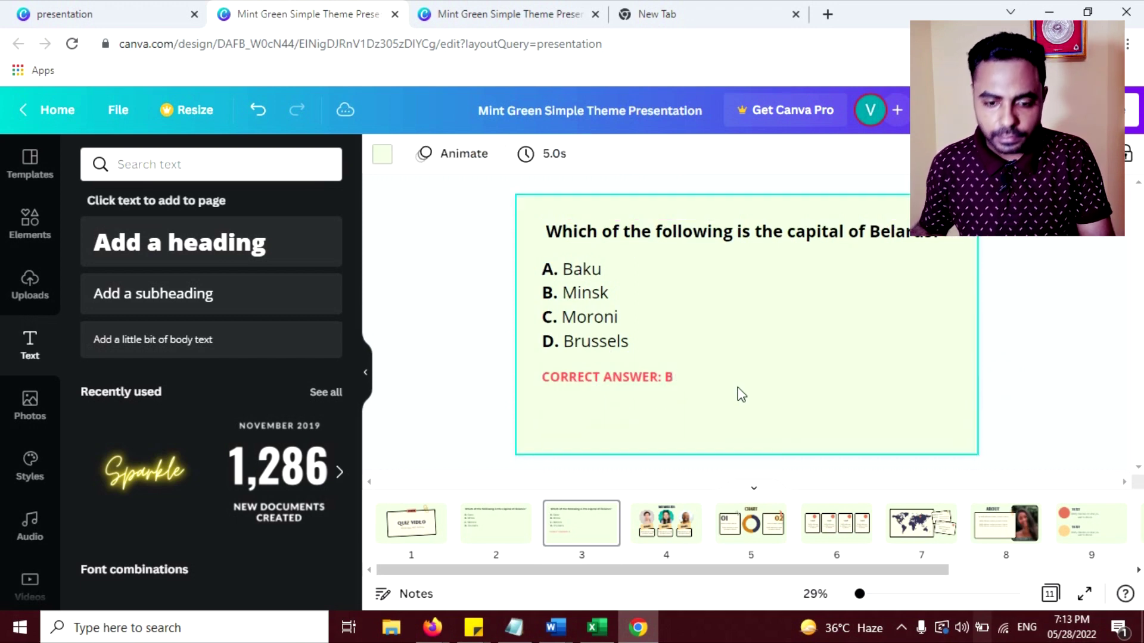
left_click(483, 524)
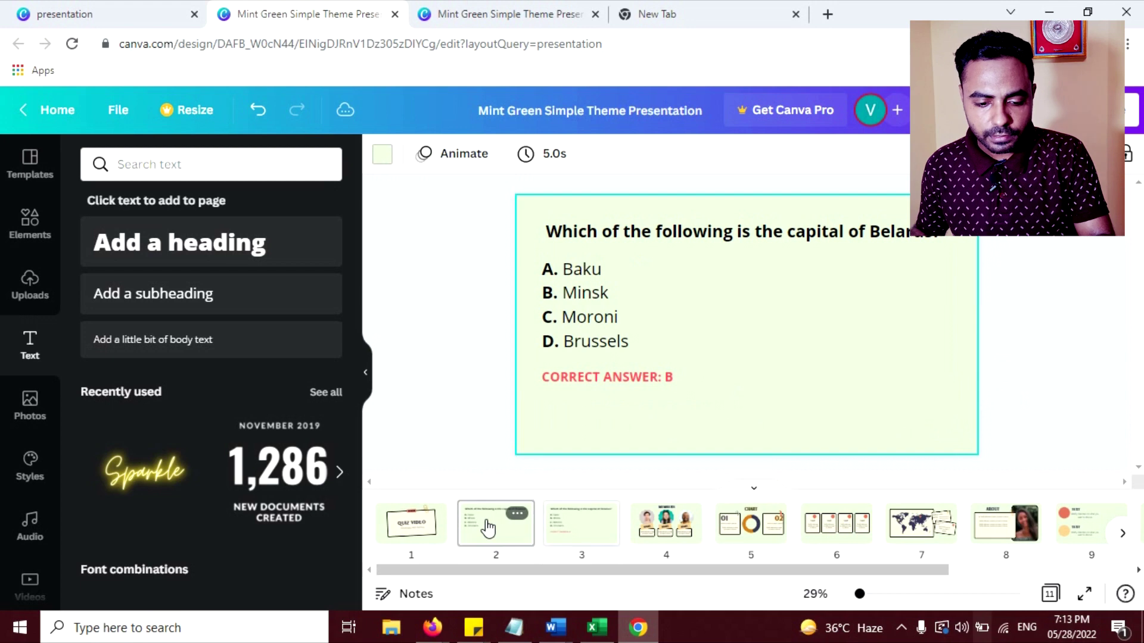
left_click(573, 536)
left_click(397, 536)
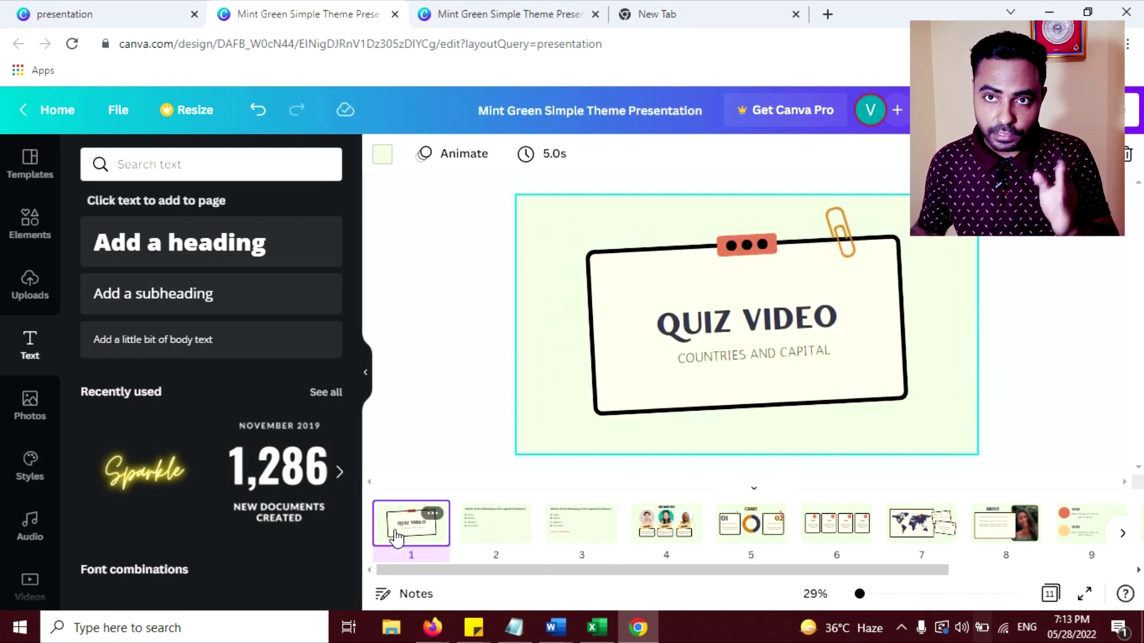
left_click(474, 534)
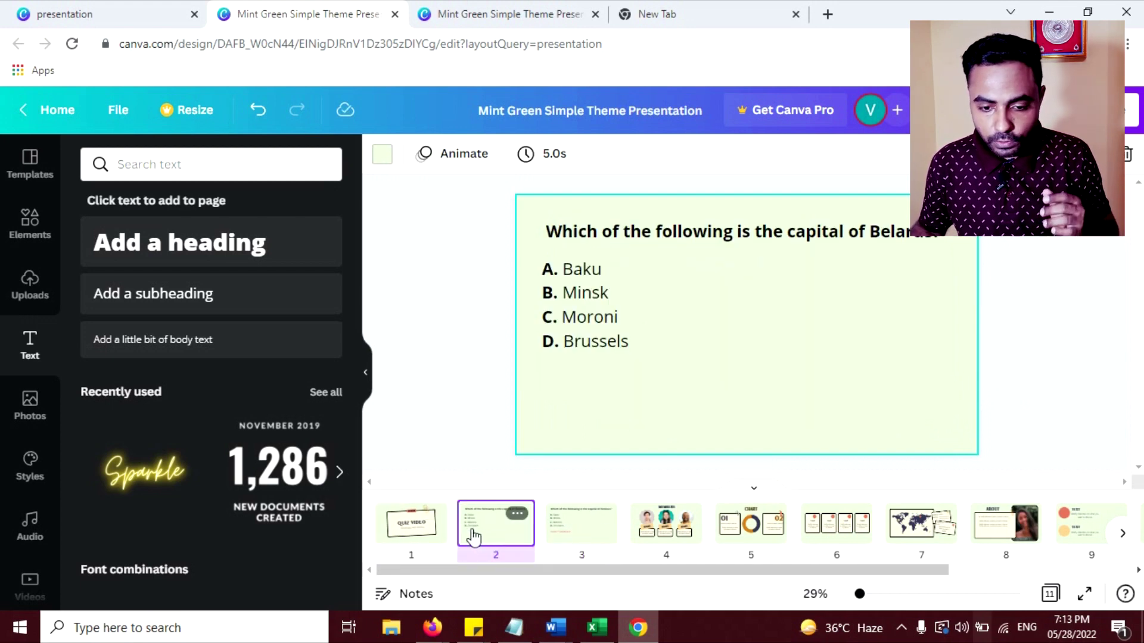
left_click(574, 532)
- Duplicate pages 2 and 3 together and go to the copied question page 4
left_click(491, 536)
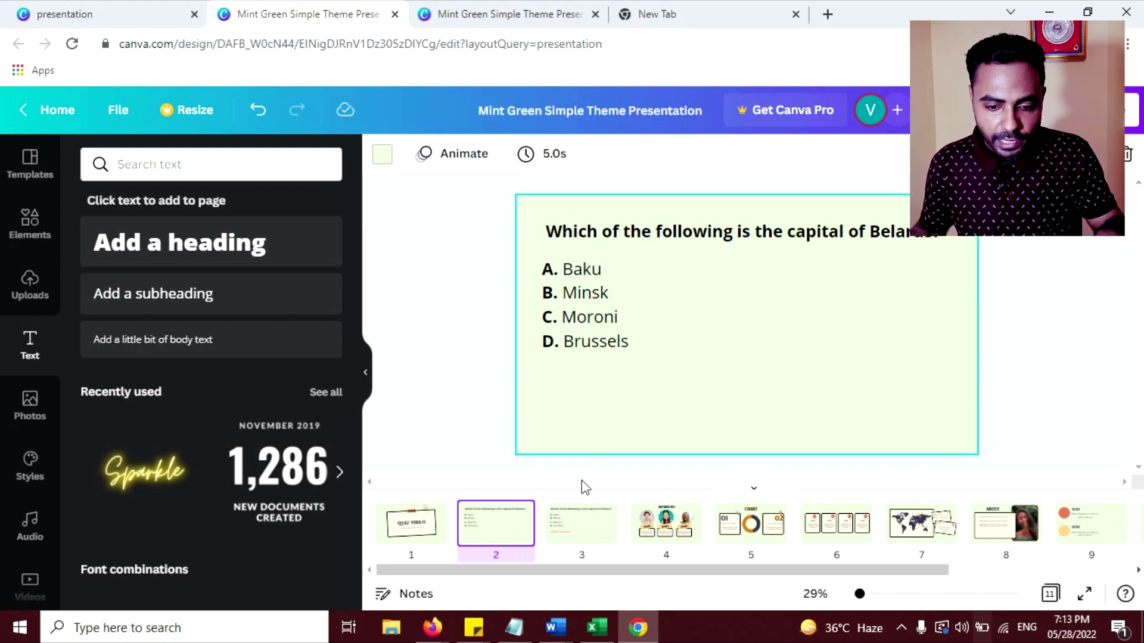
left_click(578, 534, "shift")
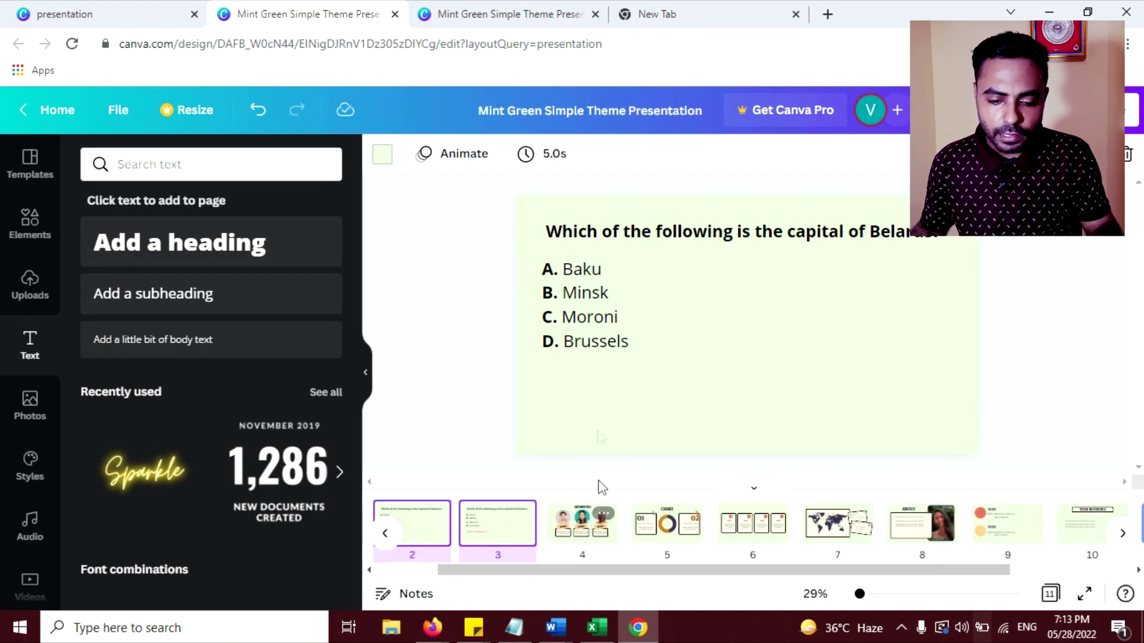
left_click_drag(503, 571, 441, 571)
key("ctrl+d")
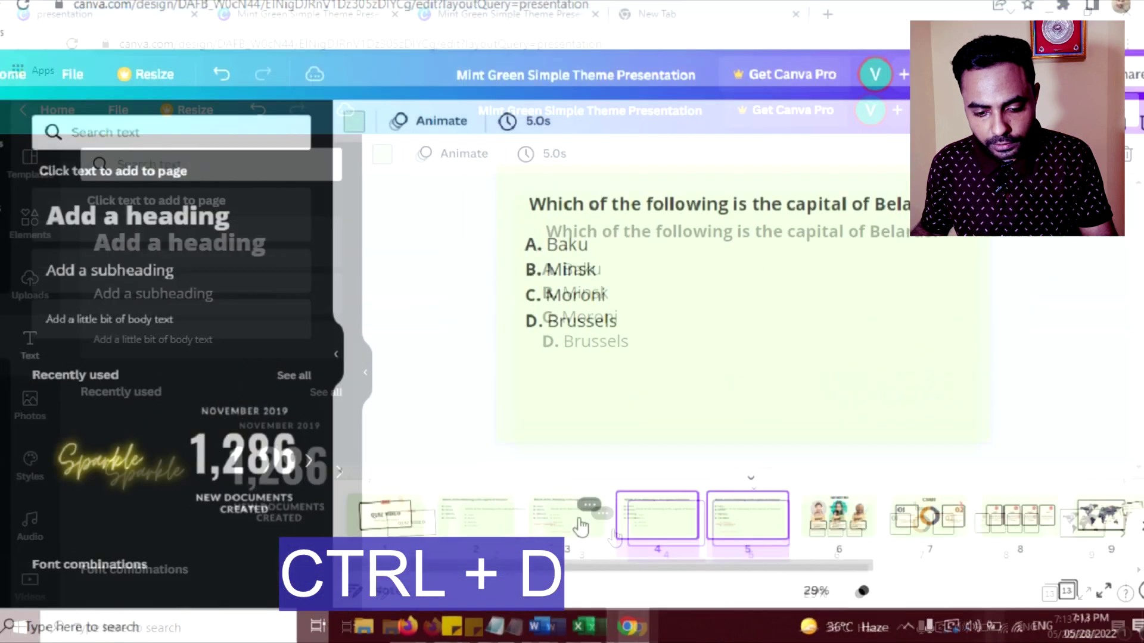
left_click(645, 536)
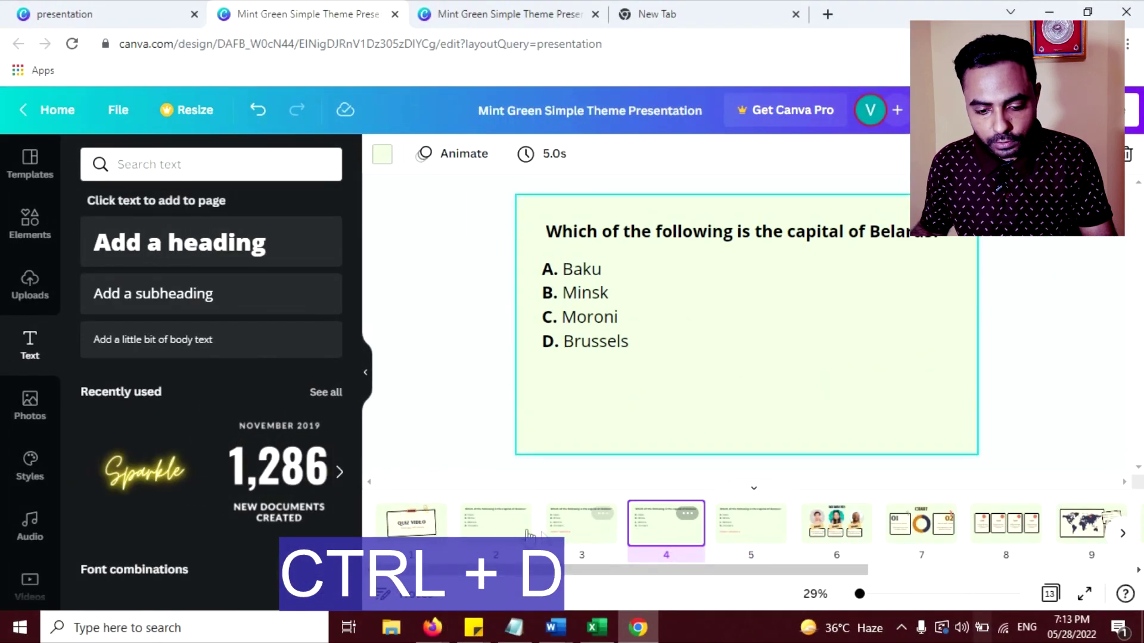
left_click(528, 534)
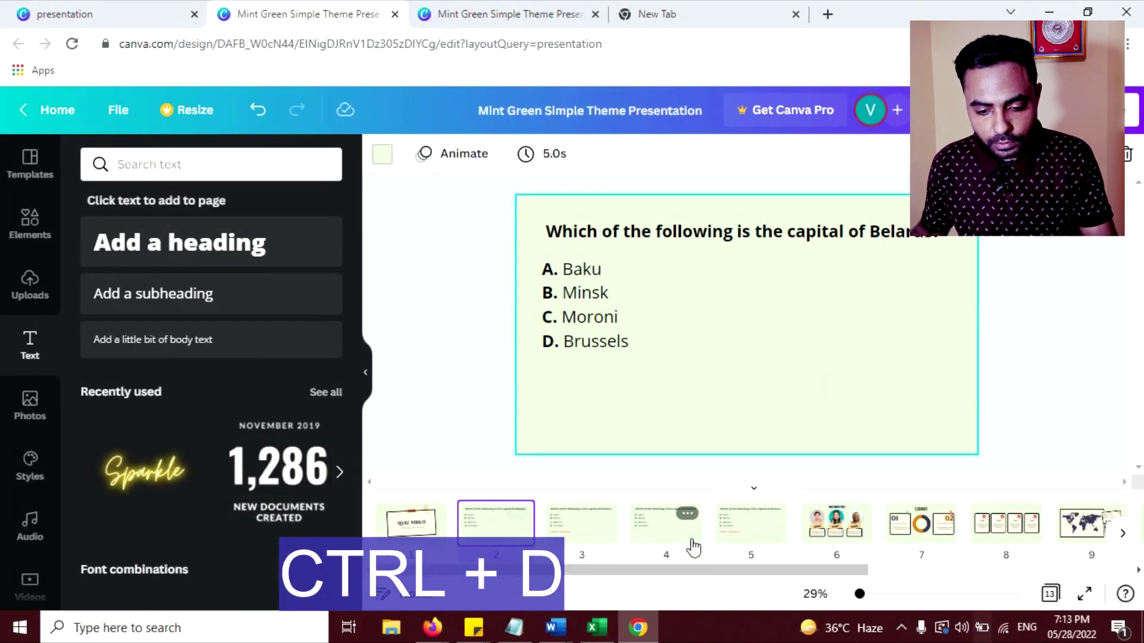
left_click(664, 539)
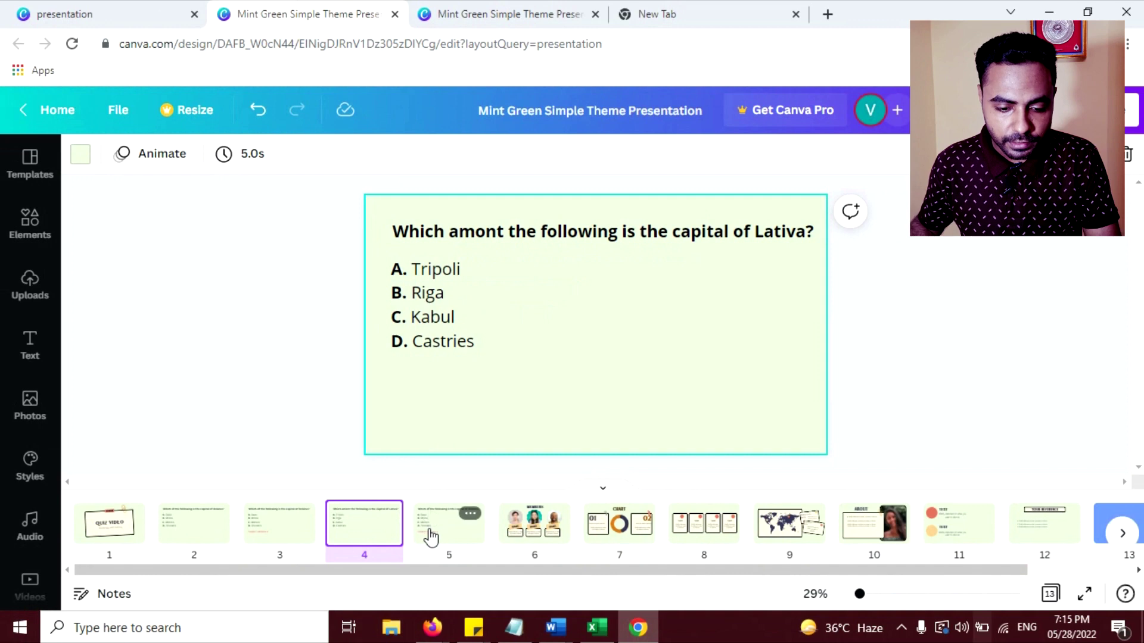
- Replace the four options on page 5 with the Tripoli, Riga, Kabul and Castries options copied from page 4
left_click(469, 513)
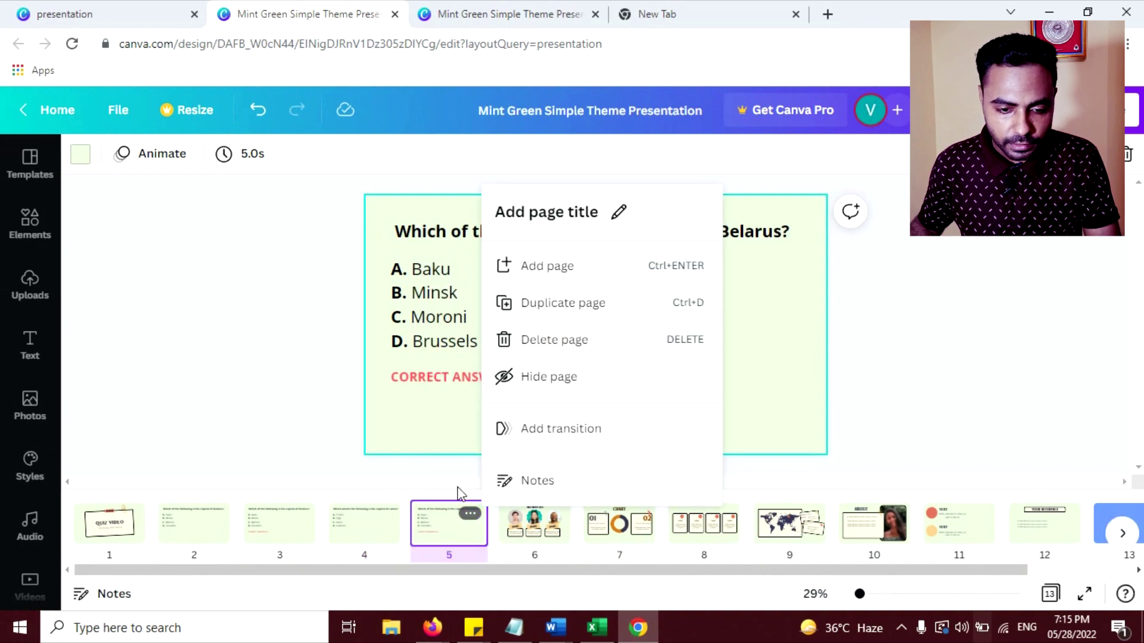
left_click(367, 524)
left_click(441, 530)
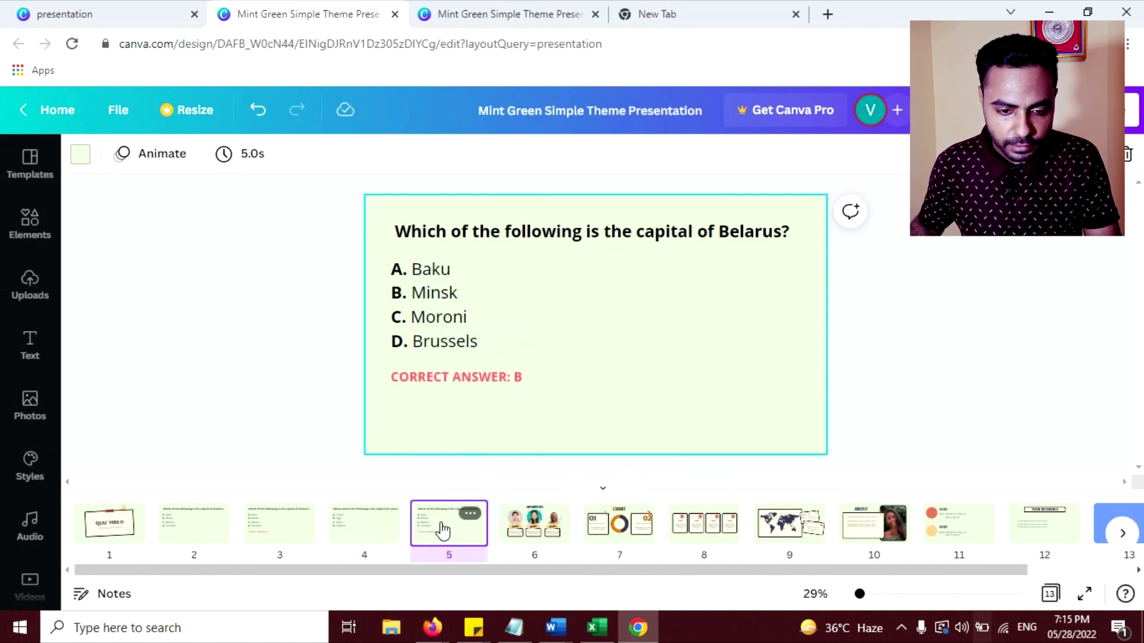
left_click(367, 524)
left_click_drag(421, 429, 423, 271)
left_click(450, 543)
left_click_drag(370, 360, 424, 268)
key("Delete")
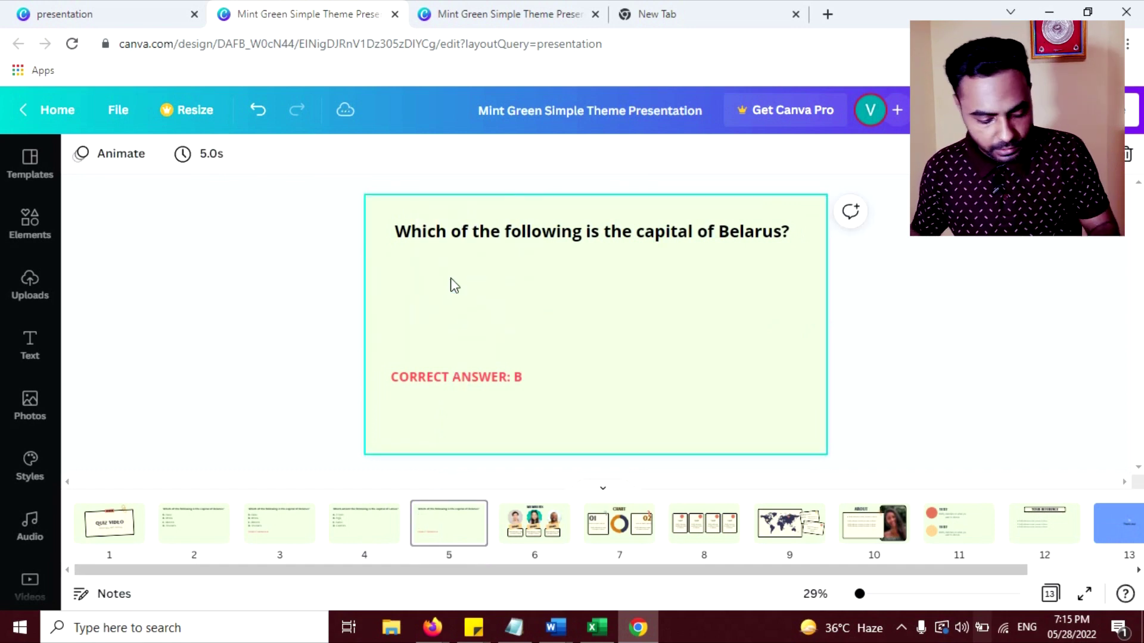
key("ctrl+v")
left_click(562, 421)
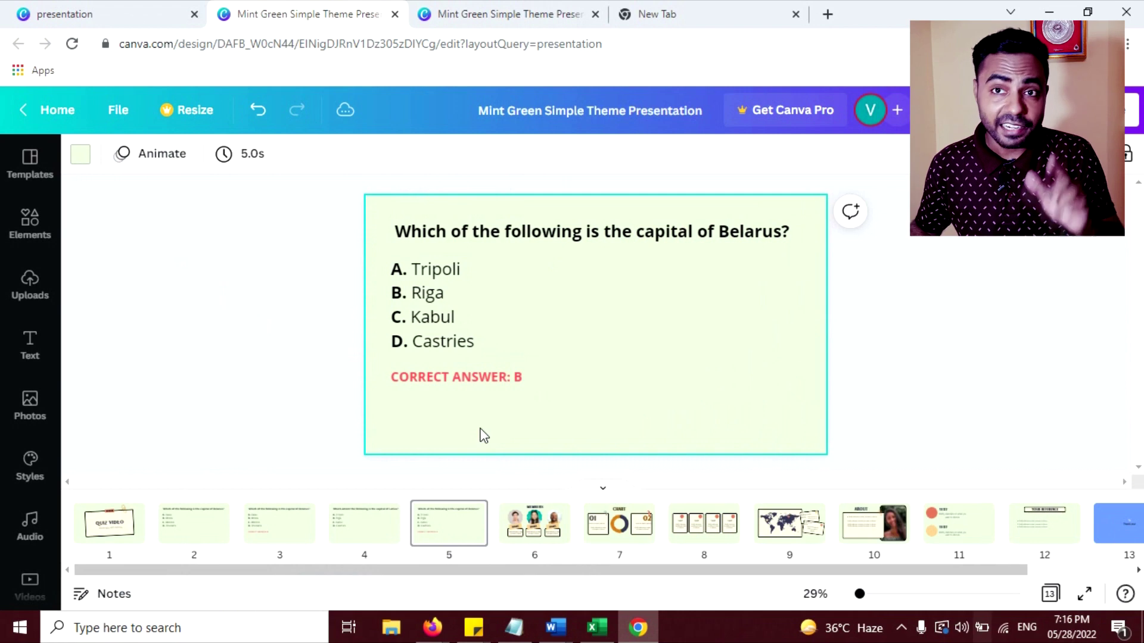
- Check the correct-answer line on page 5 and review the quiz pages in order from page 1 to page 5
left_click(514, 378)
left_click(506, 421)
left_click(275, 531)
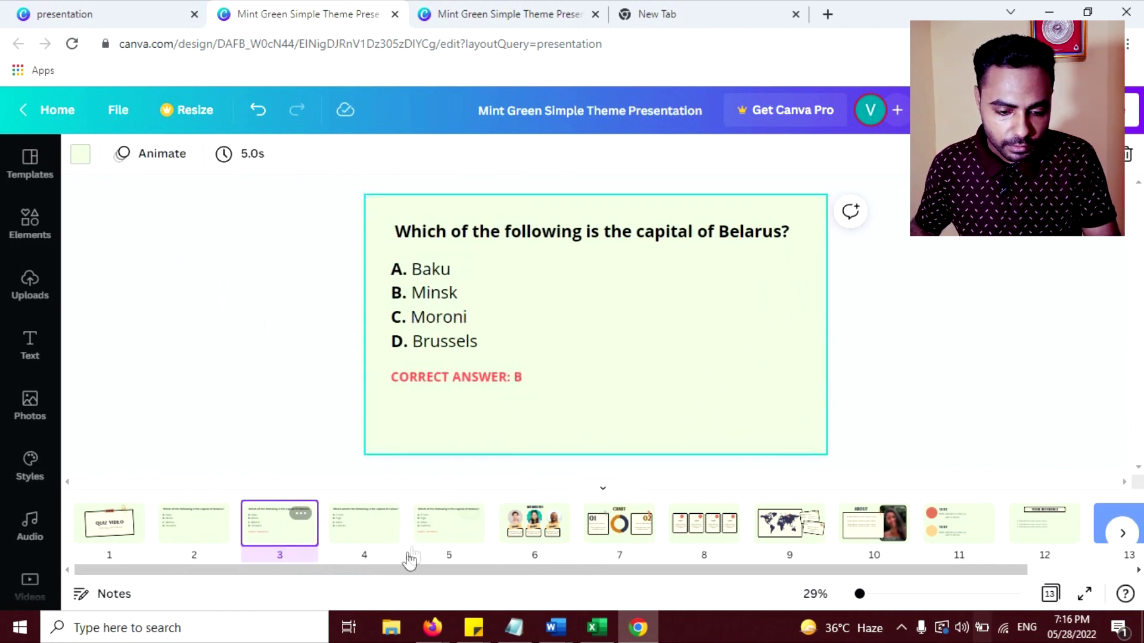
left_click(193, 527)
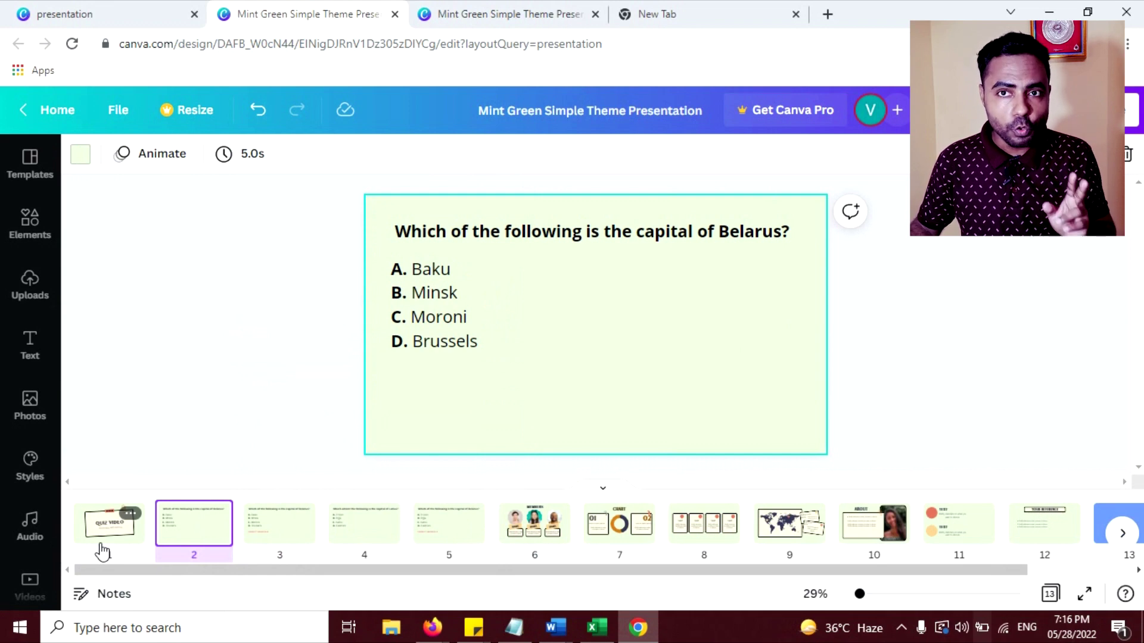
left_click(113, 539)
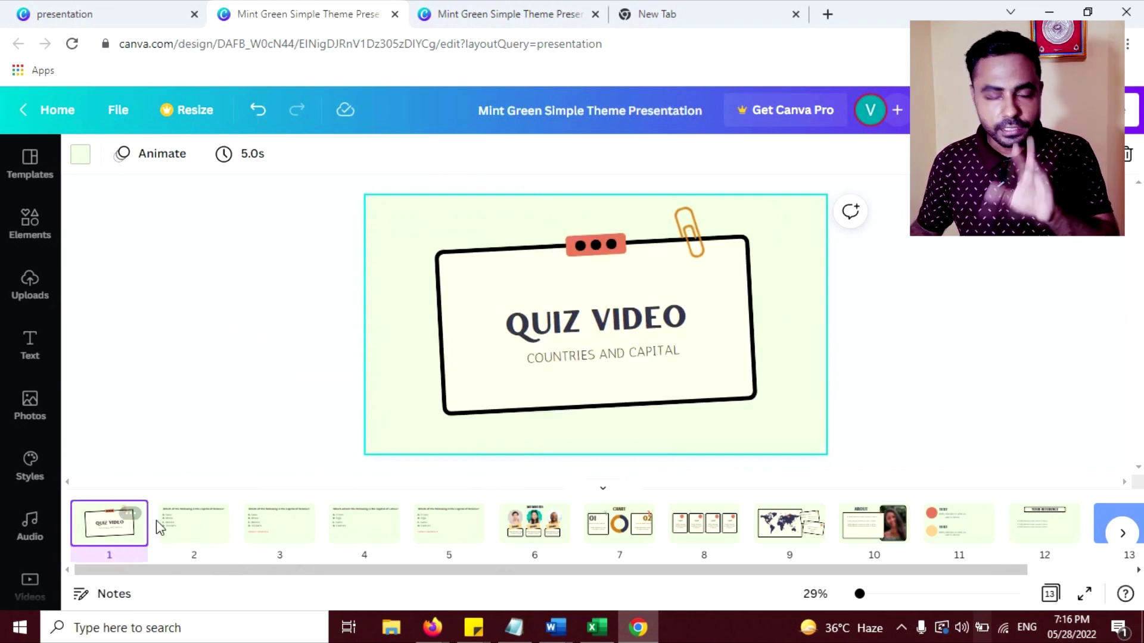
left_click(201, 530)
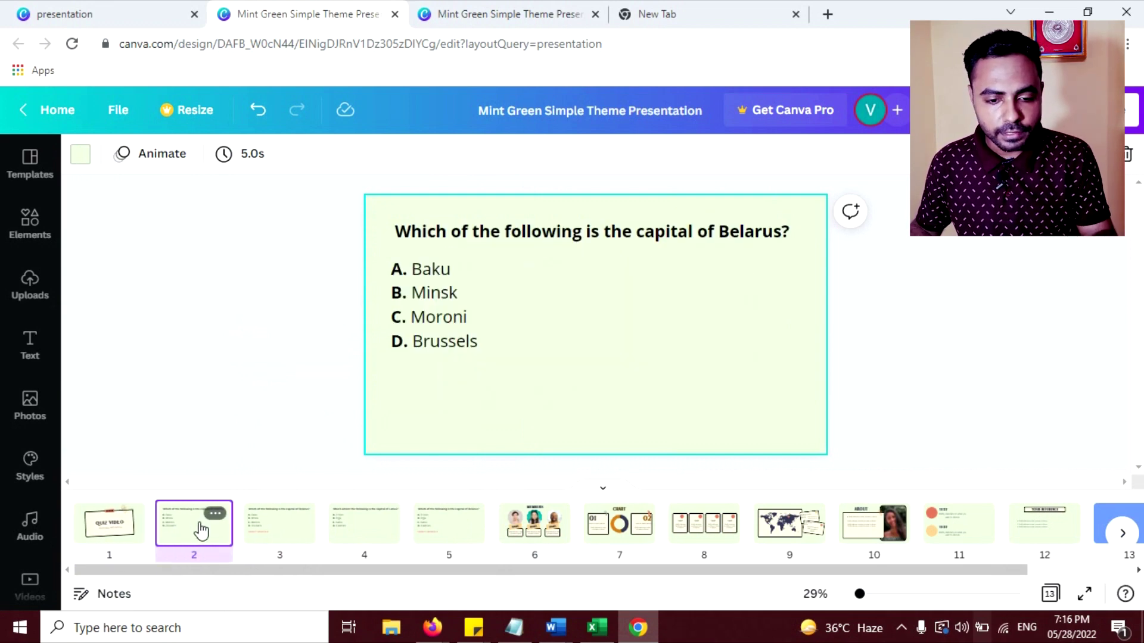
left_click(259, 540)
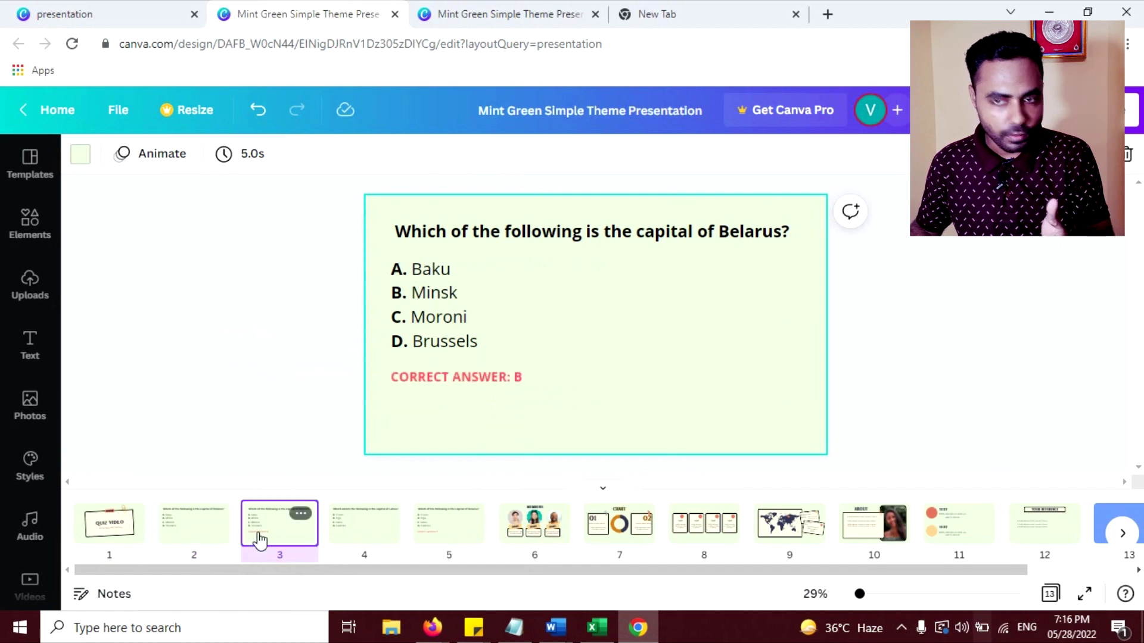
left_click(343, 533)
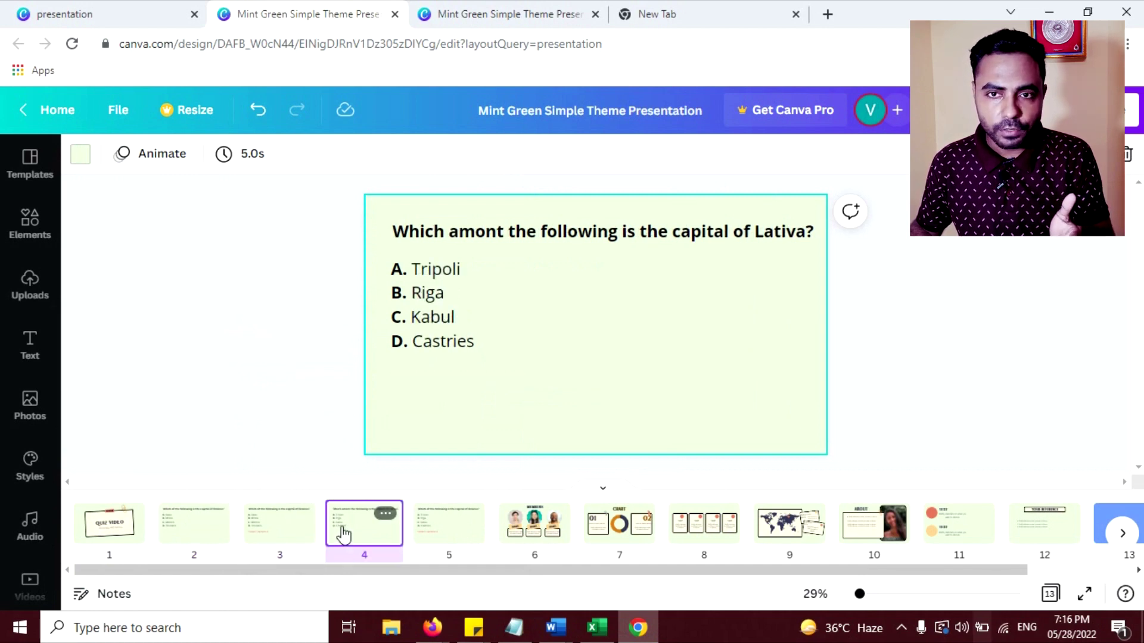
left_click(447, 523)
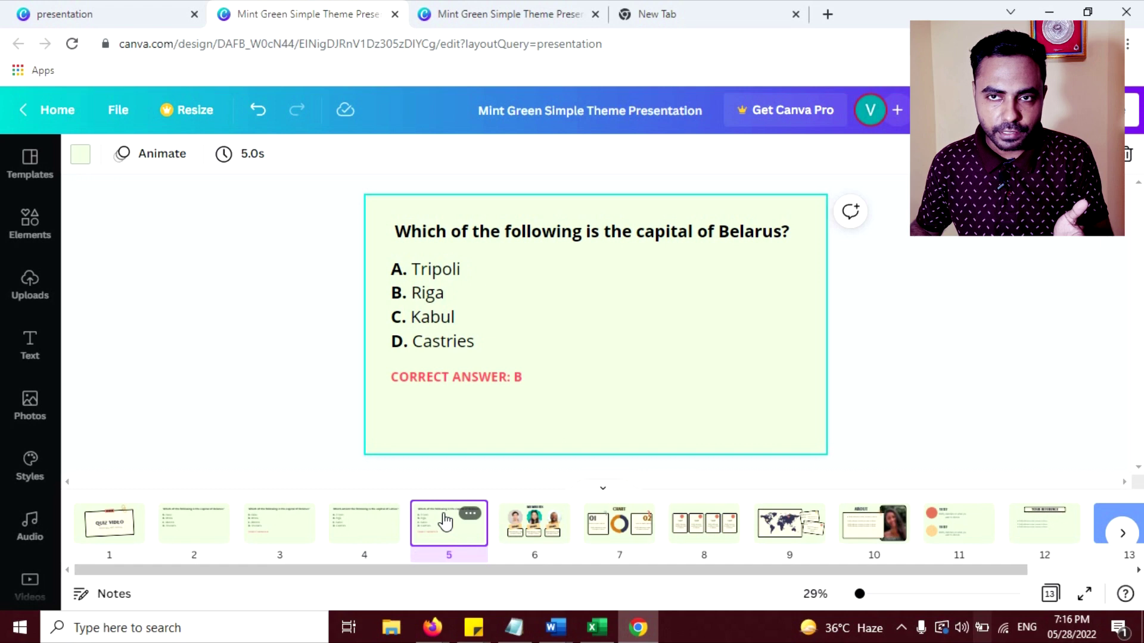
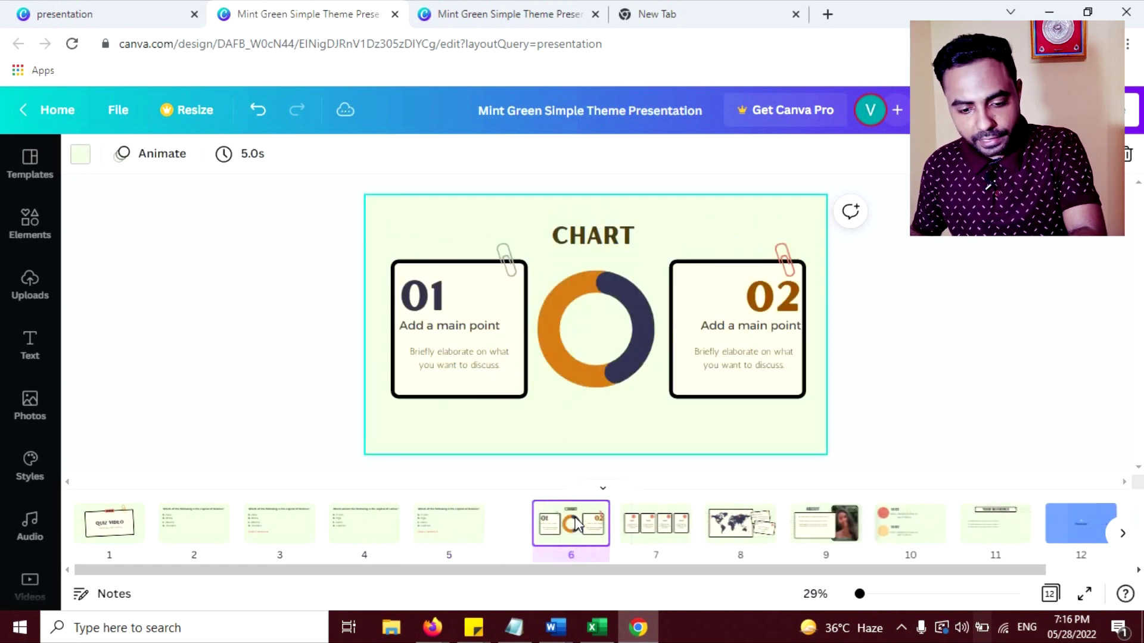
- Delete all the leftover template pages after page 5
key("Delete")
key("Delete")
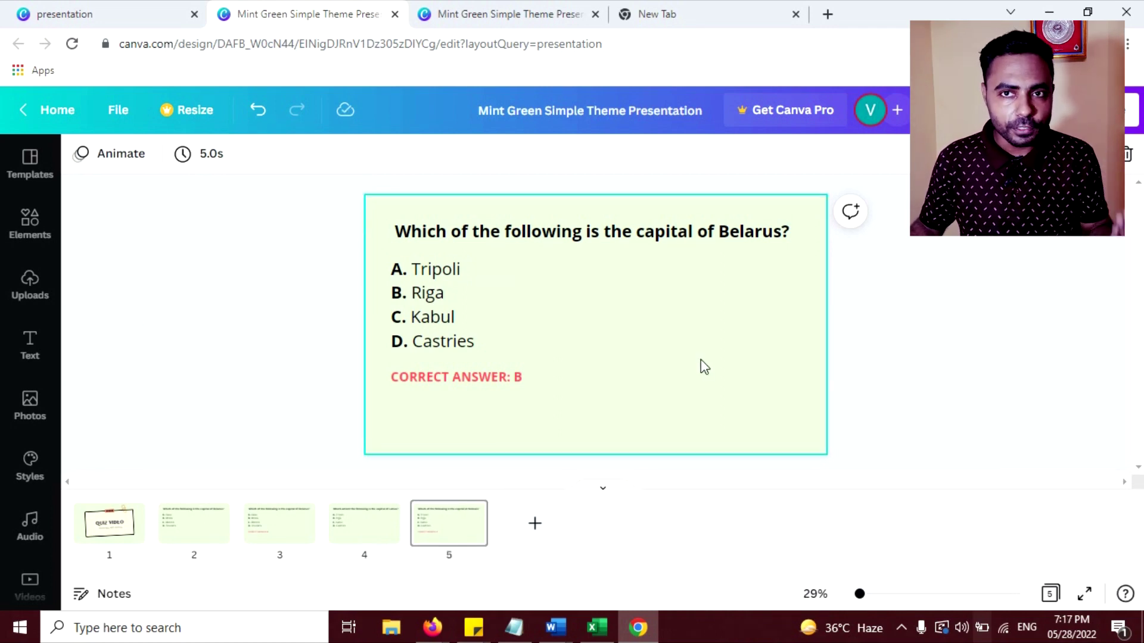
- Open the presentation's recording studio through Present and record, and start recording with the EasyCamera camera and default microphone
left_click(1113, 320)
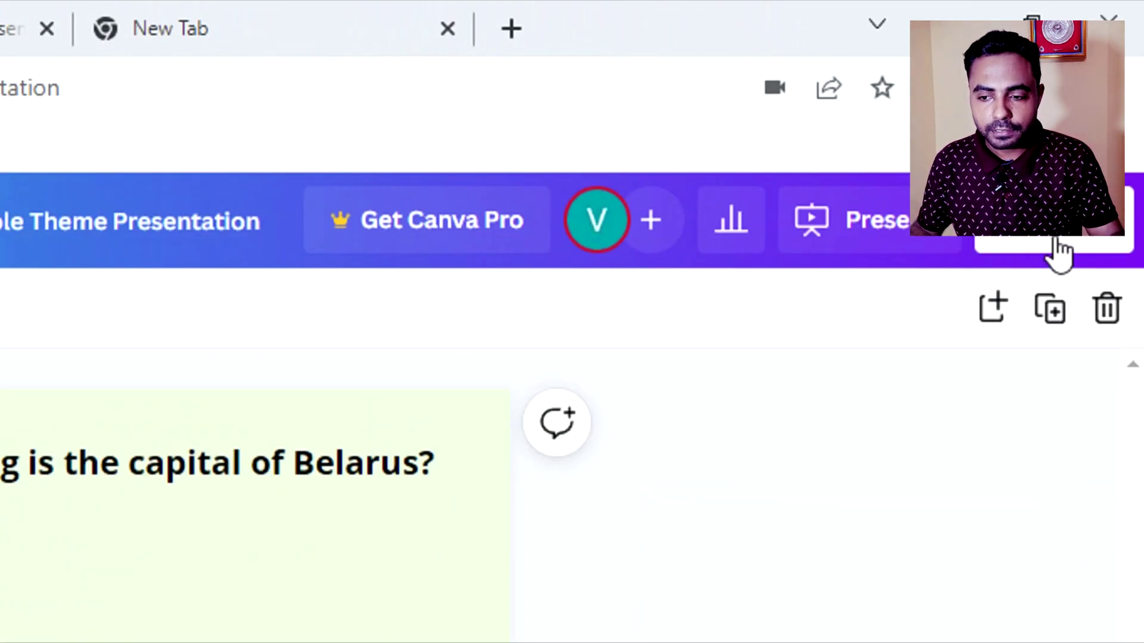
left_click(1058, 244)
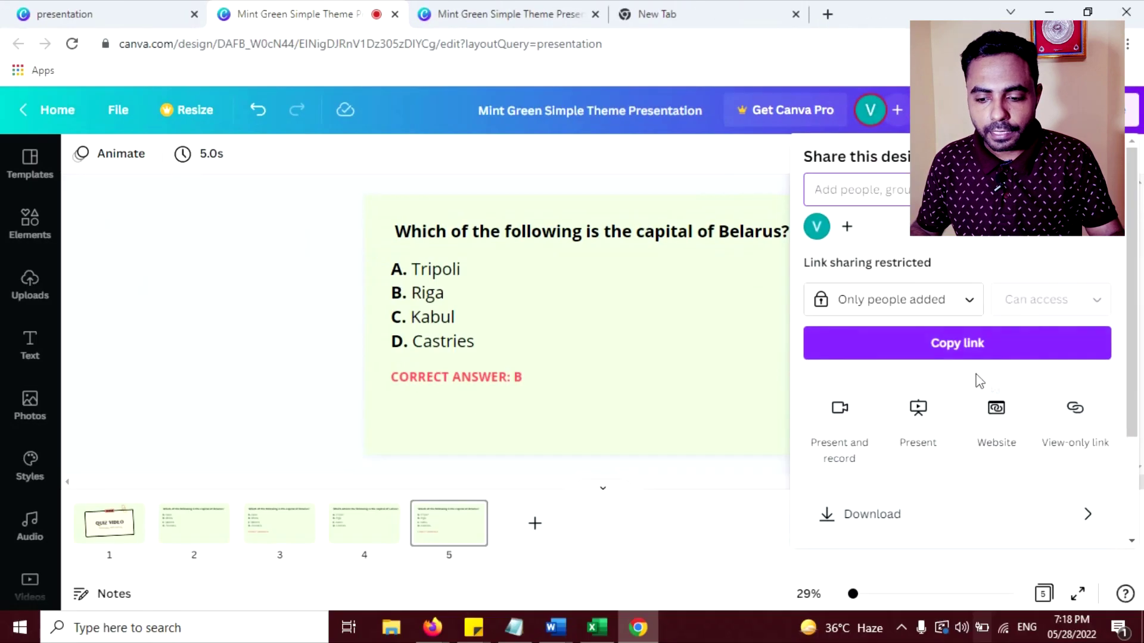
scroll(933, 500, "down", 3)
scroll(919, 509, "up", 3)
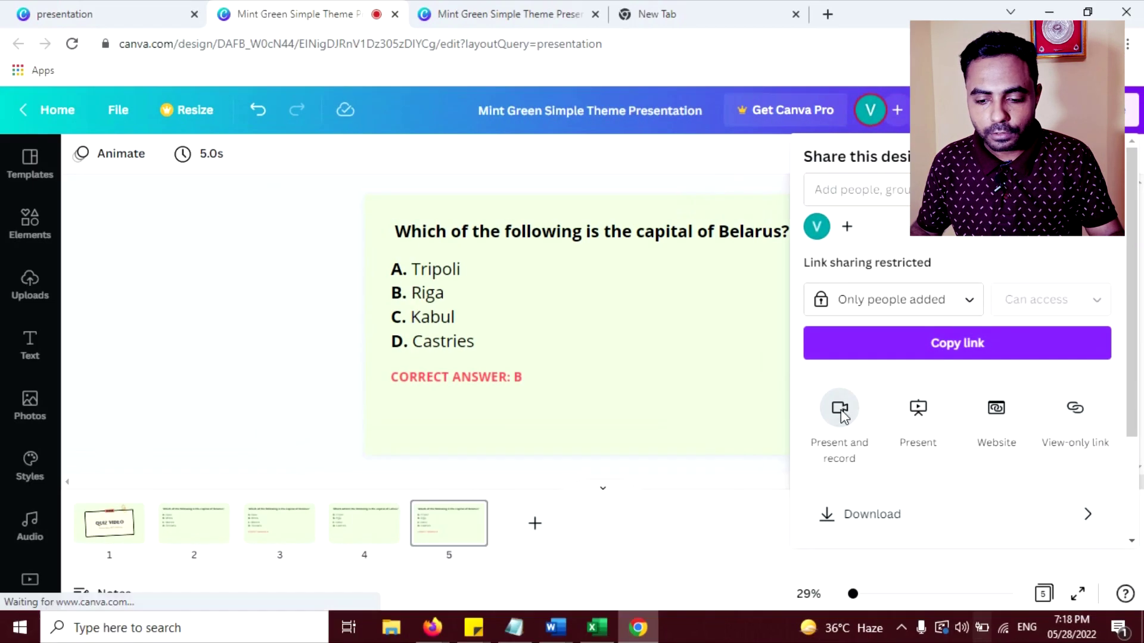
left_click(573, 326)
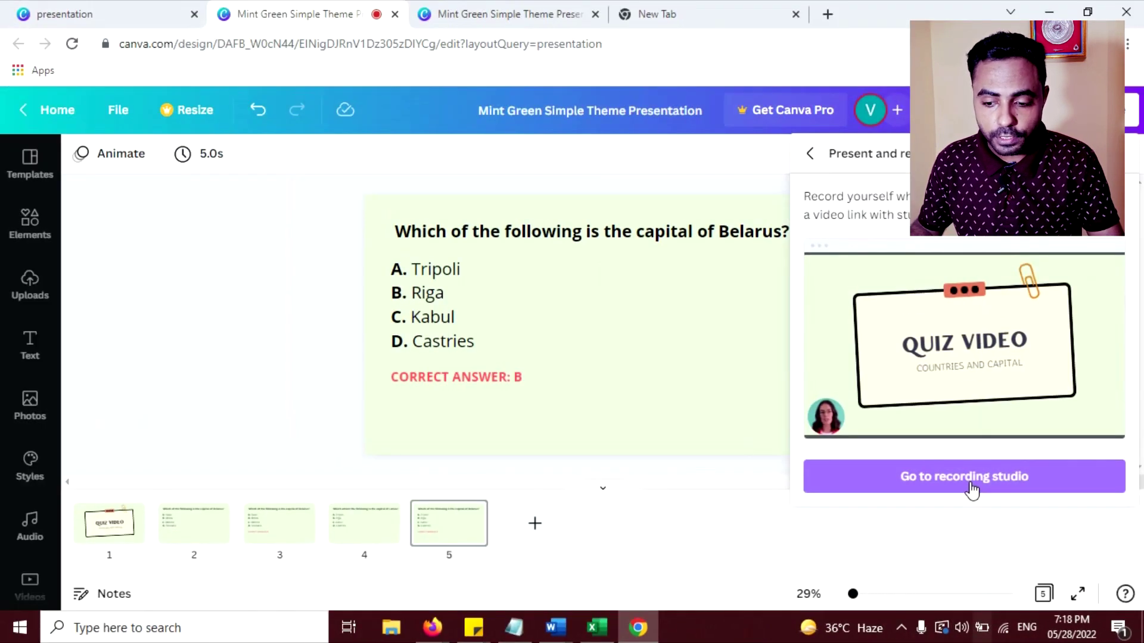
left_click(971, 485)
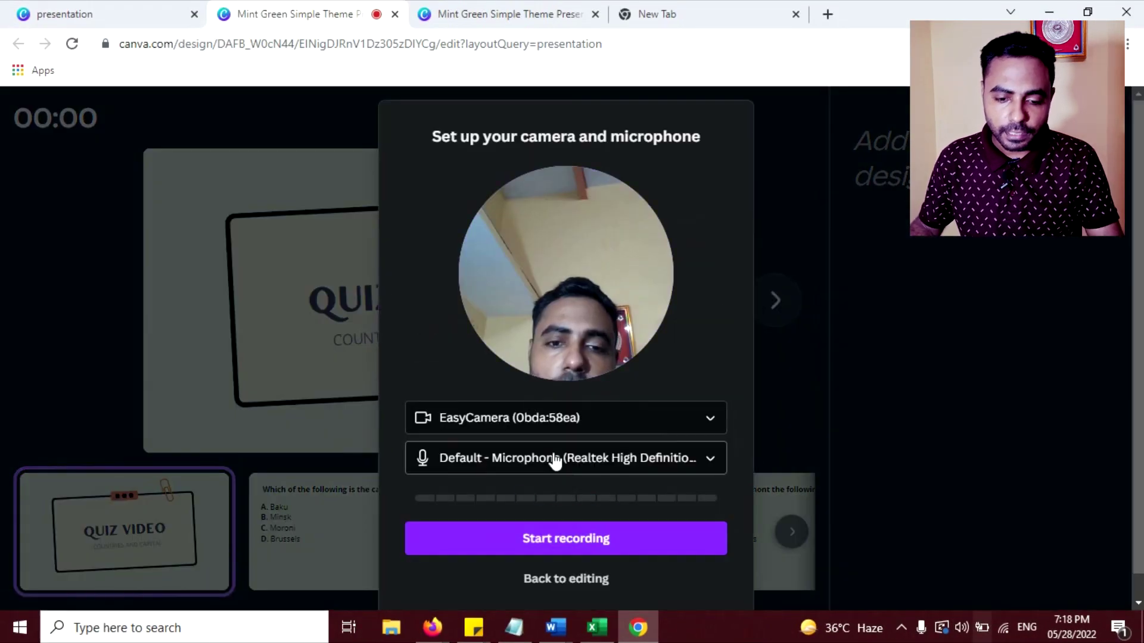
left_click(590, 540)
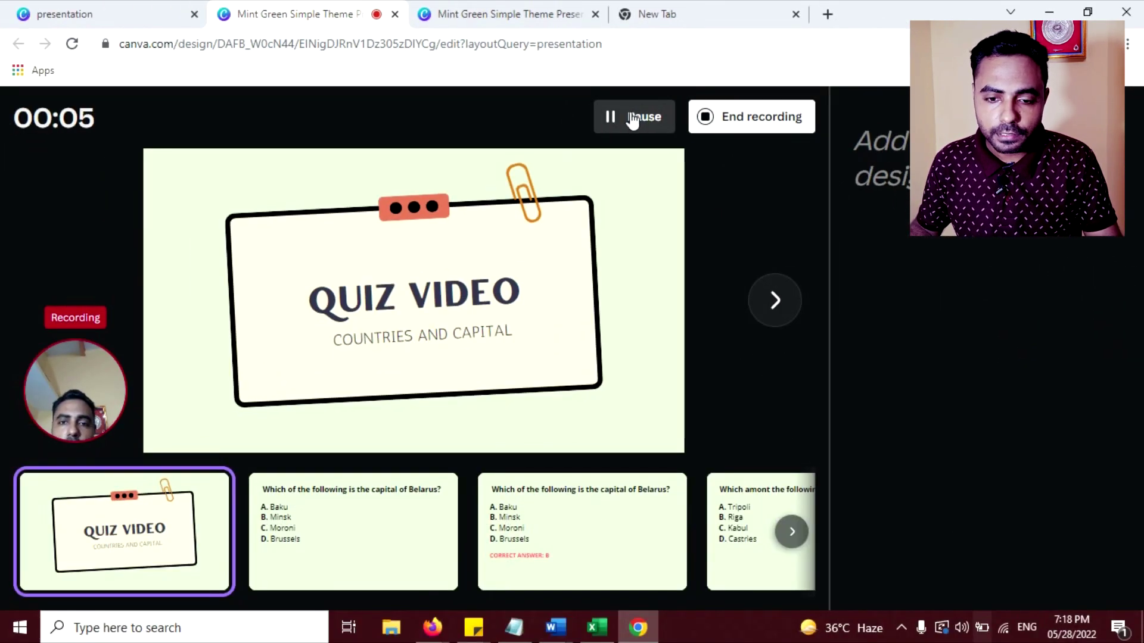
- Pause and resume the recording, present the quiz from the title page through page 3, and end the recording
left_click(632, 118)
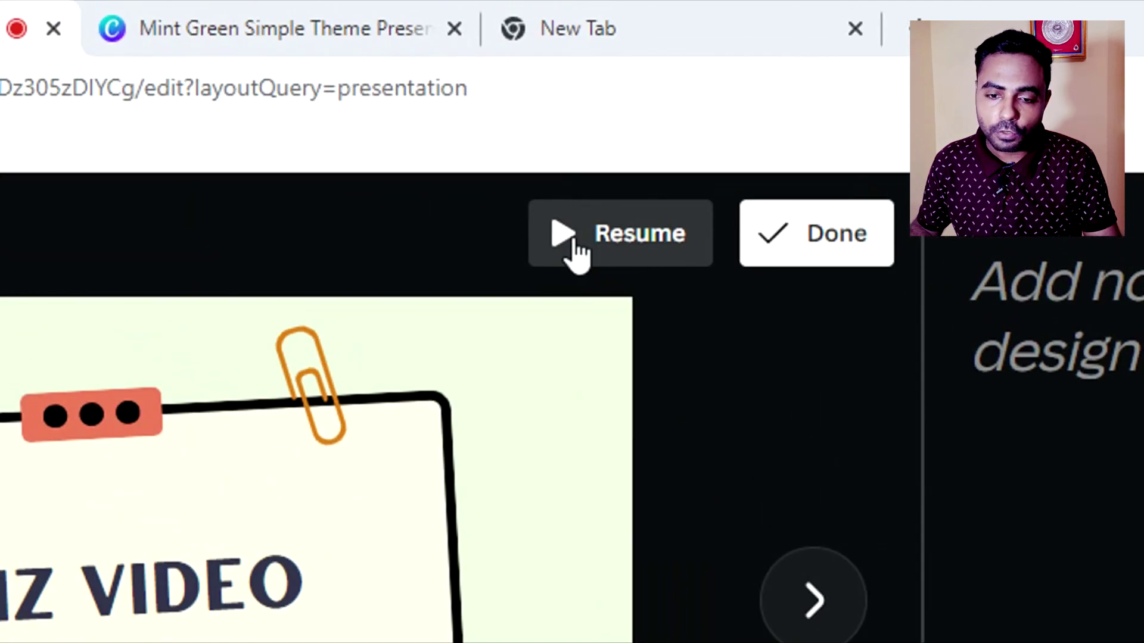
left_click(572, 242)
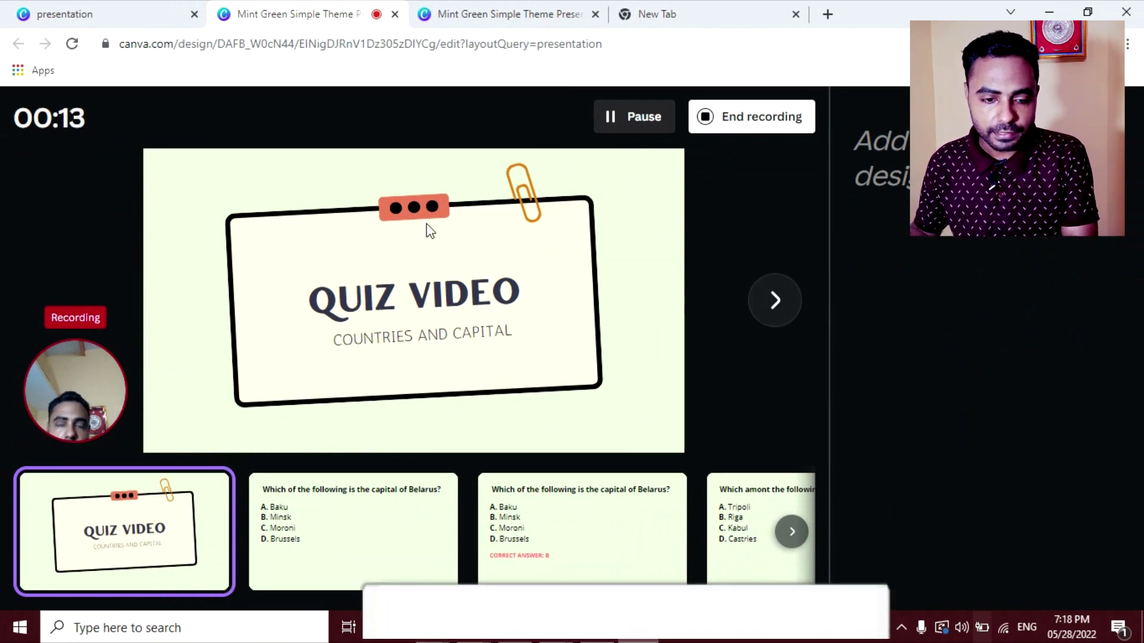
key("Right")
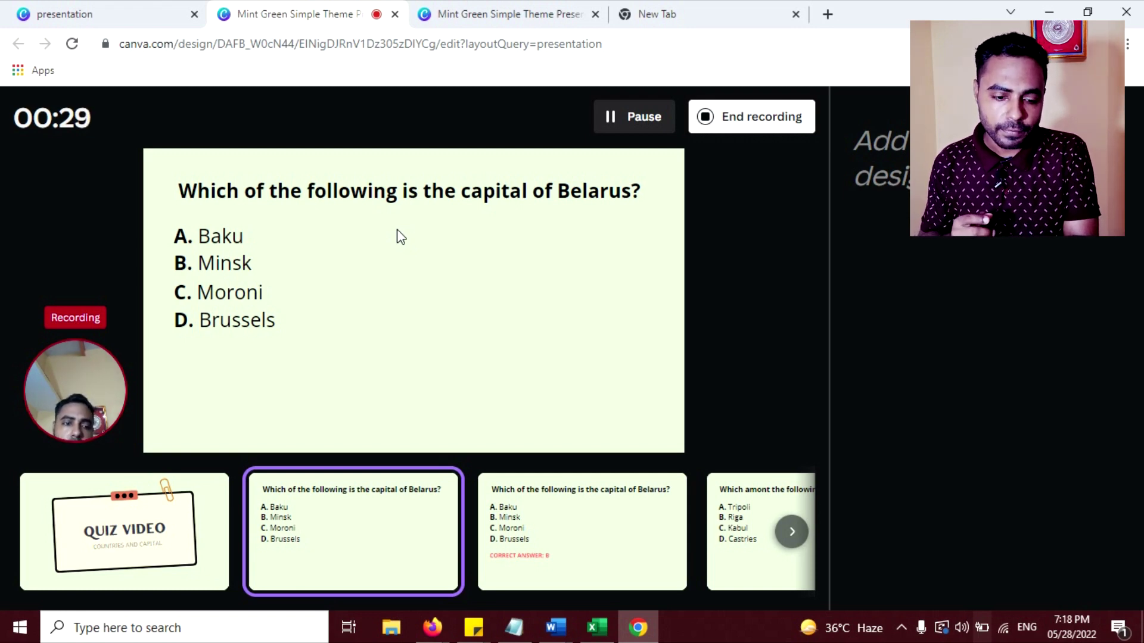
key("Right")
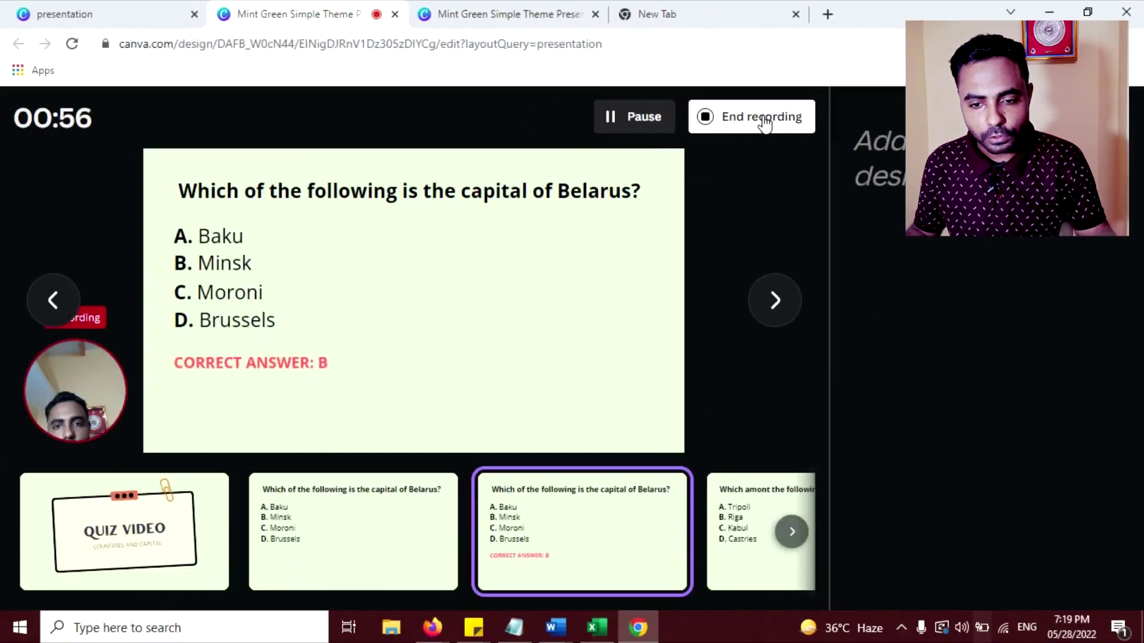
left_click(764, 122)
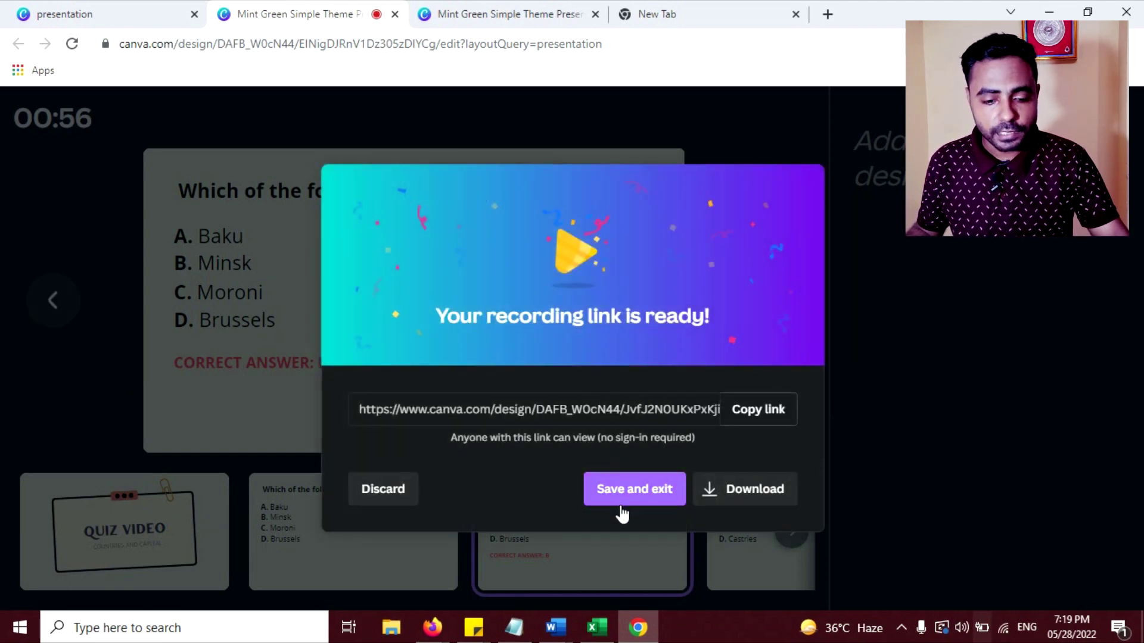
- Download the finished recording and play back the downloaded MP4 briefly in the video player before closing it
left_click(745, 502)
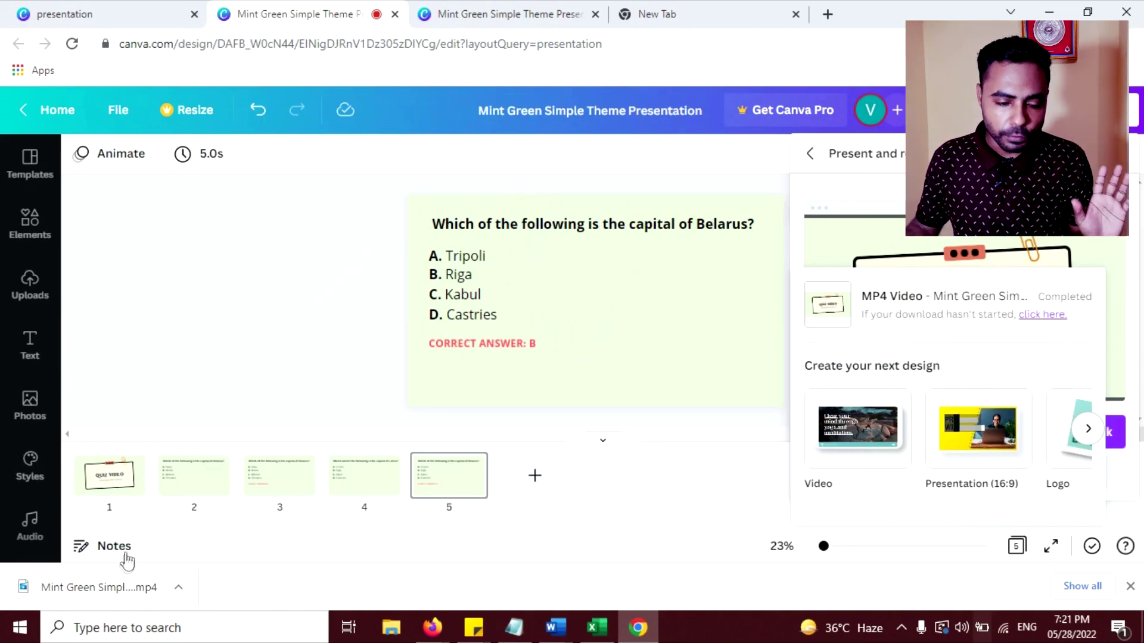
left_click(83, 587)
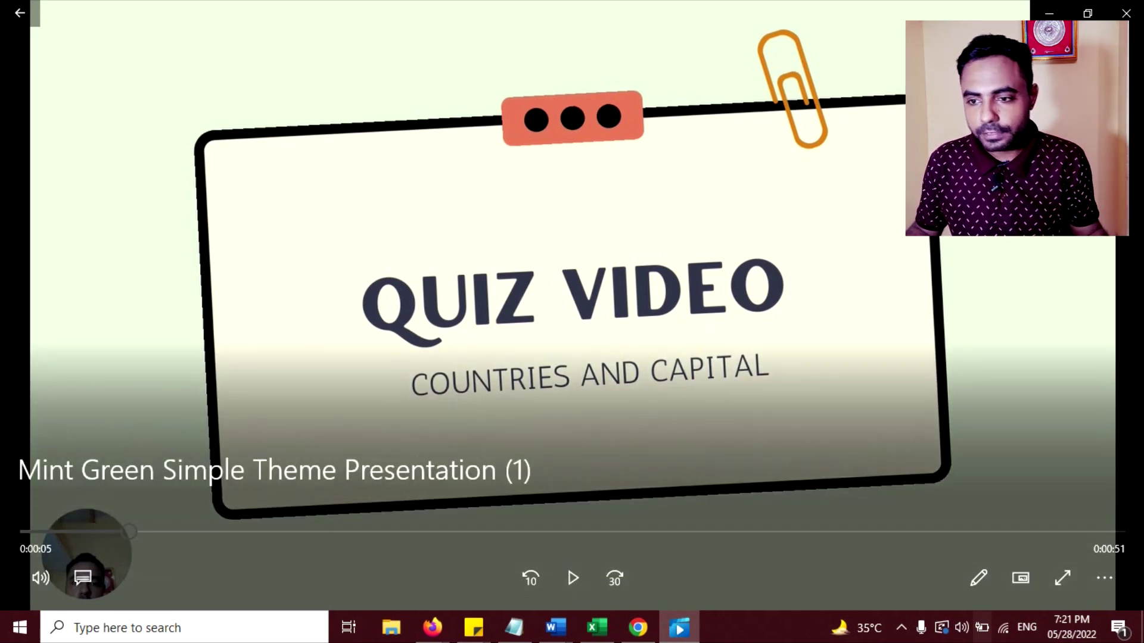
left_click(1126, 12)
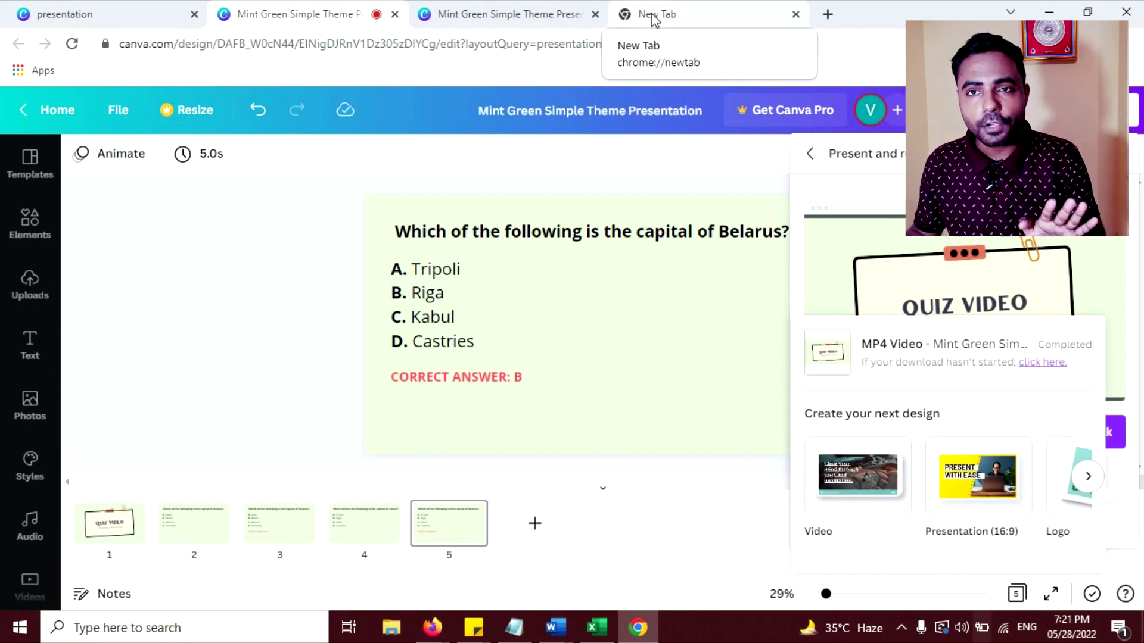
- Search Google for "openshot video editor" in the empty browser tab
left_click(696, 2)
left_click(412, 43)
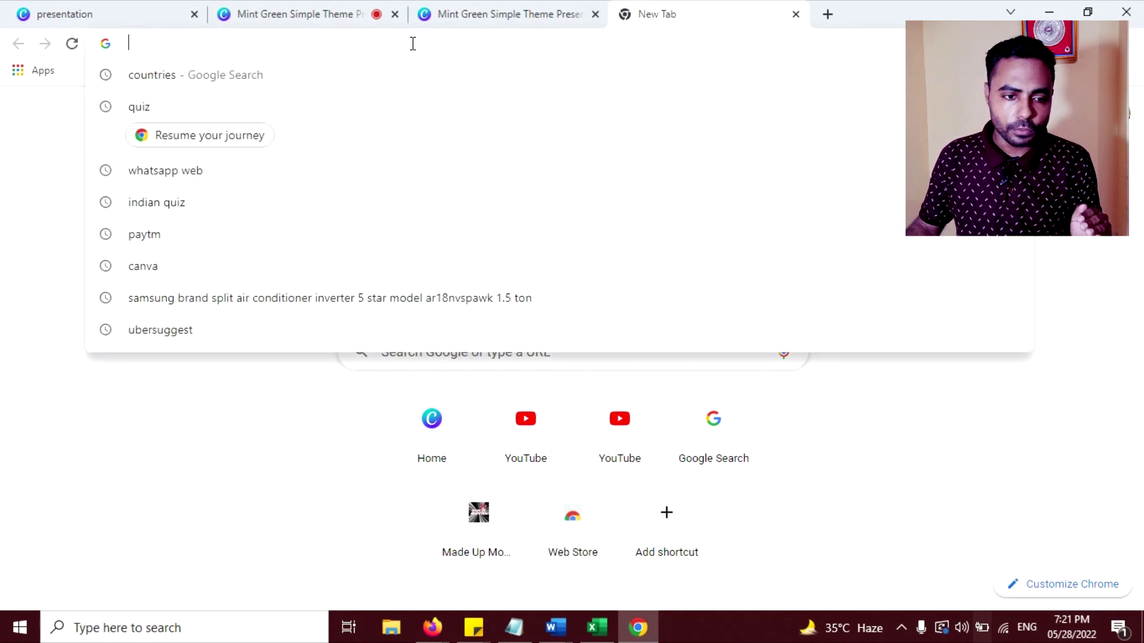
left_click(421, 350)
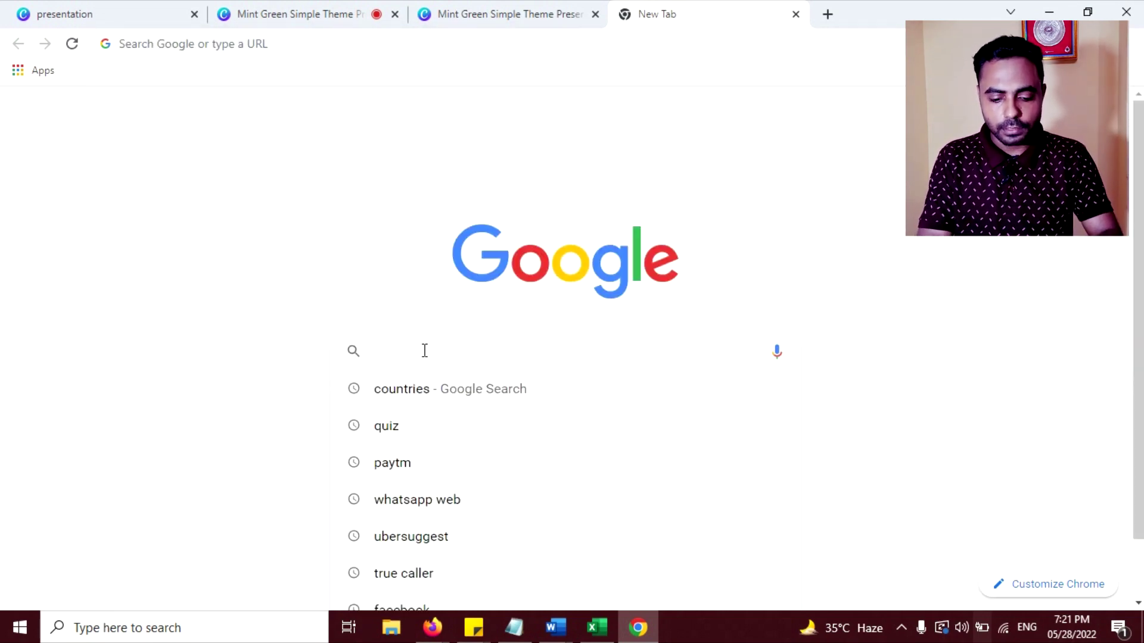
type("openshot video ")
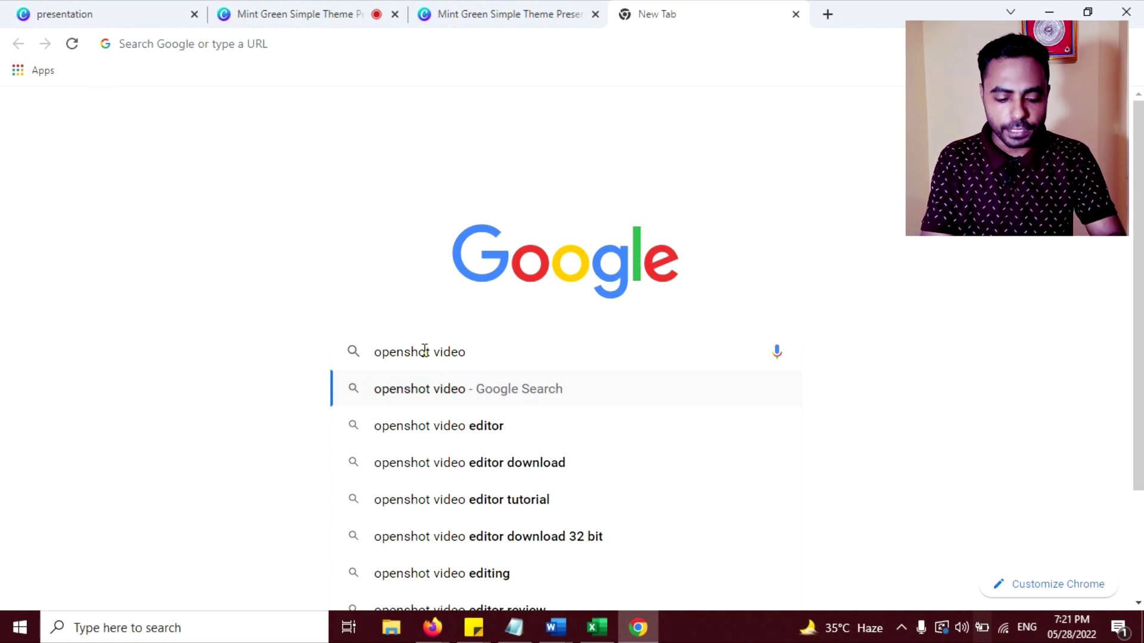
type("edit")
key("Return")
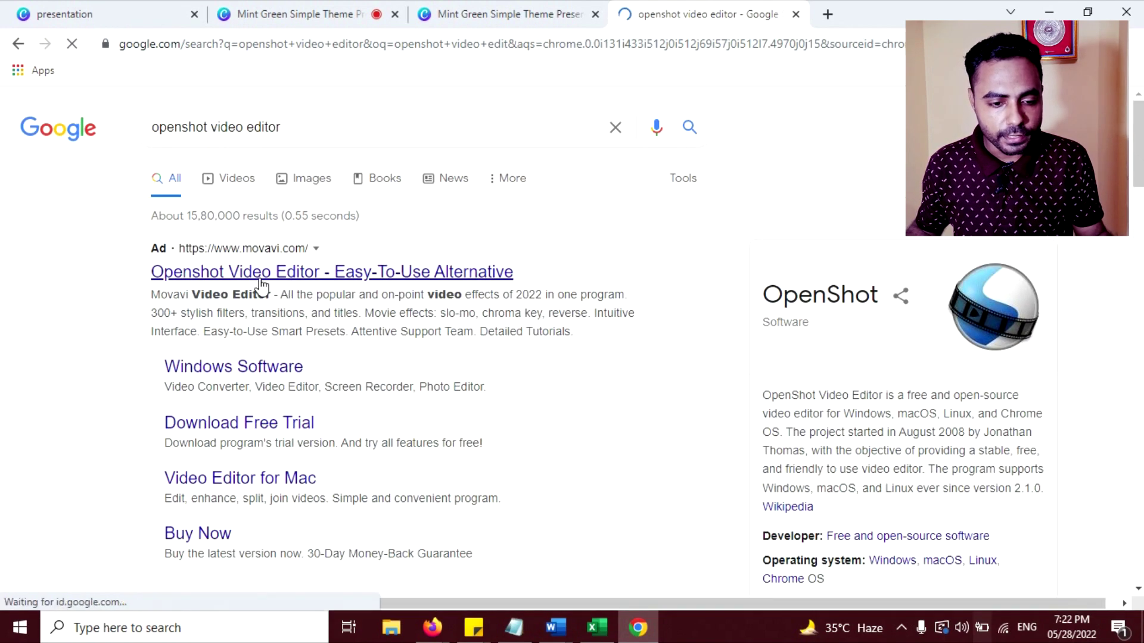
- Open the official openshot.org site, examine its download section, and close the site
scroll(260, 289, "down", 5)
left_click(259, 289)
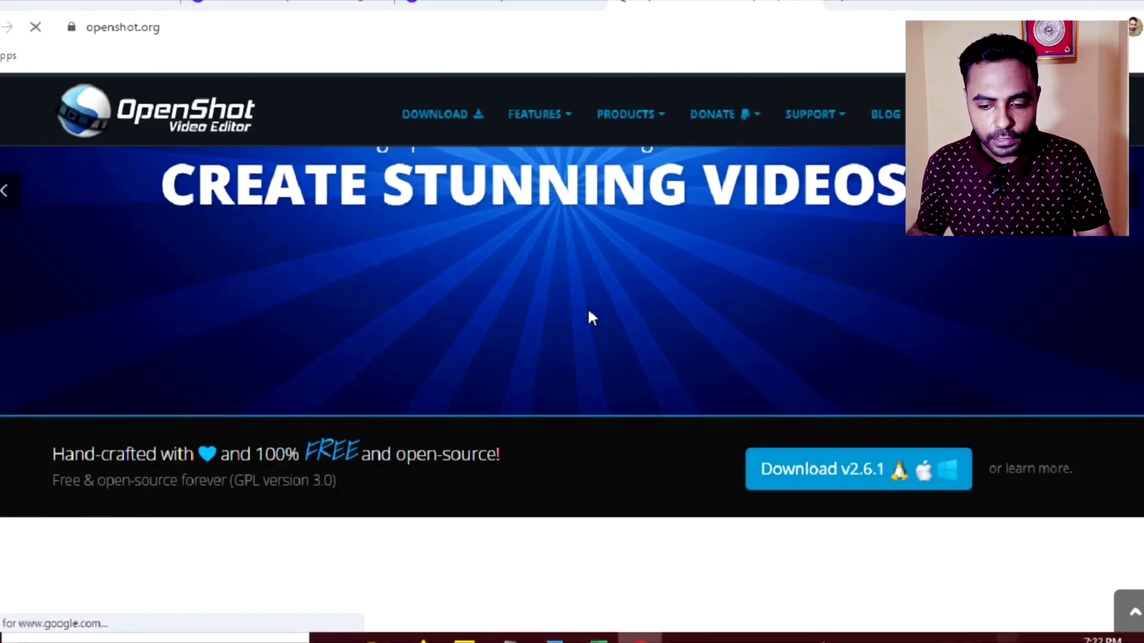
scroll(774, 363, "down", 2)
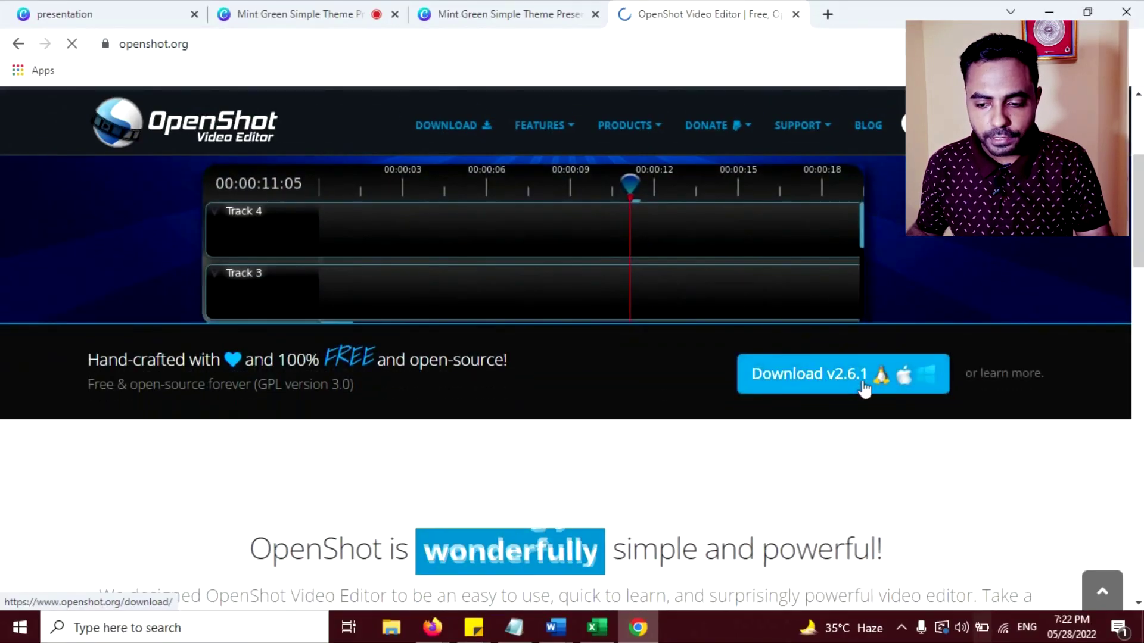
scroll(856, 381, "down", 2)
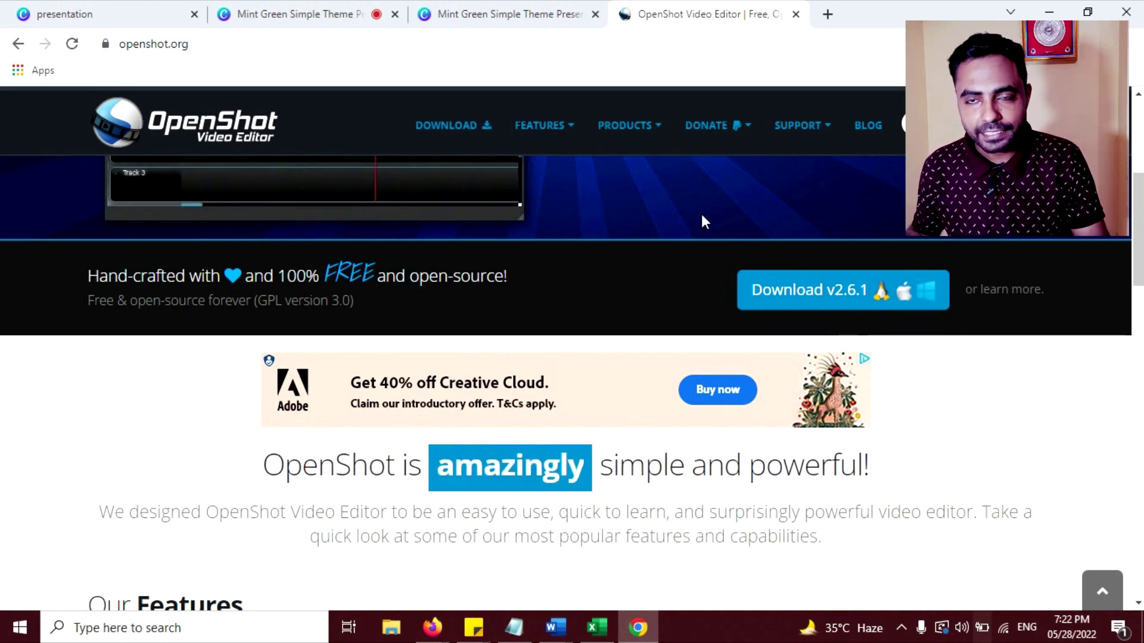
left_click(796, 14)
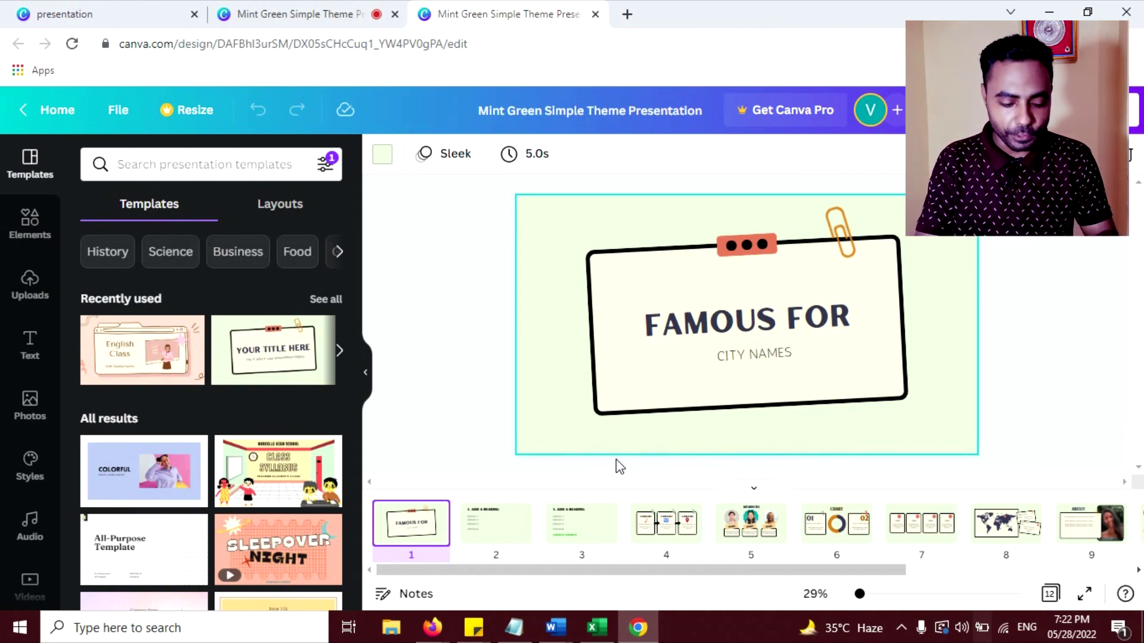
- Switch to the installed OpenShot Video Editor and enlarge its video preview and timeline areas
key("super")
type("ope")
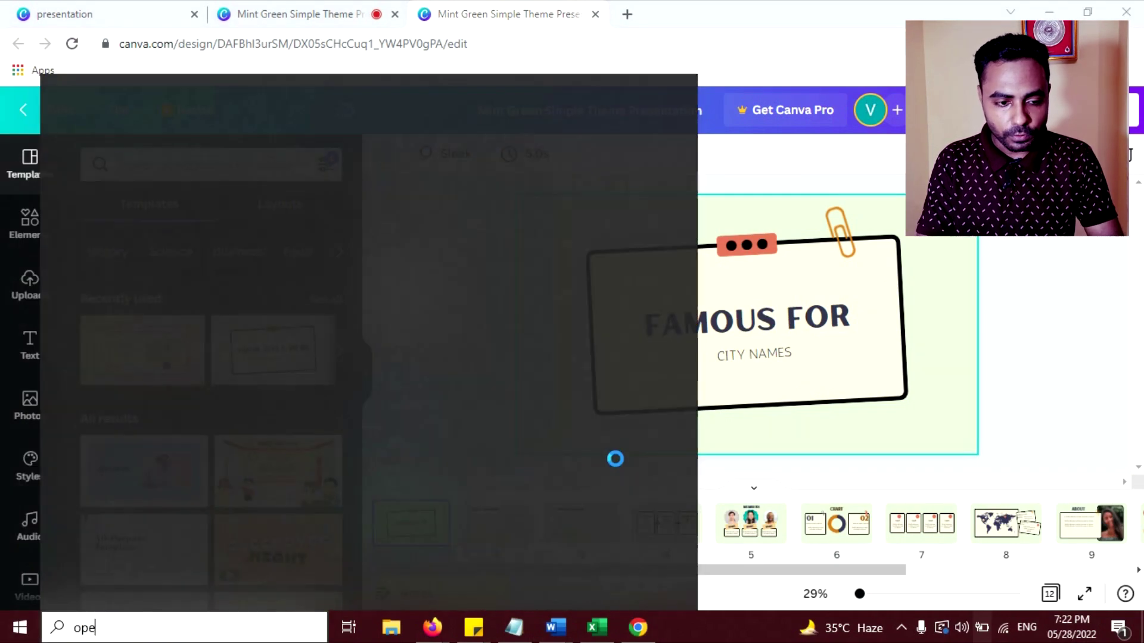
type("nsho")
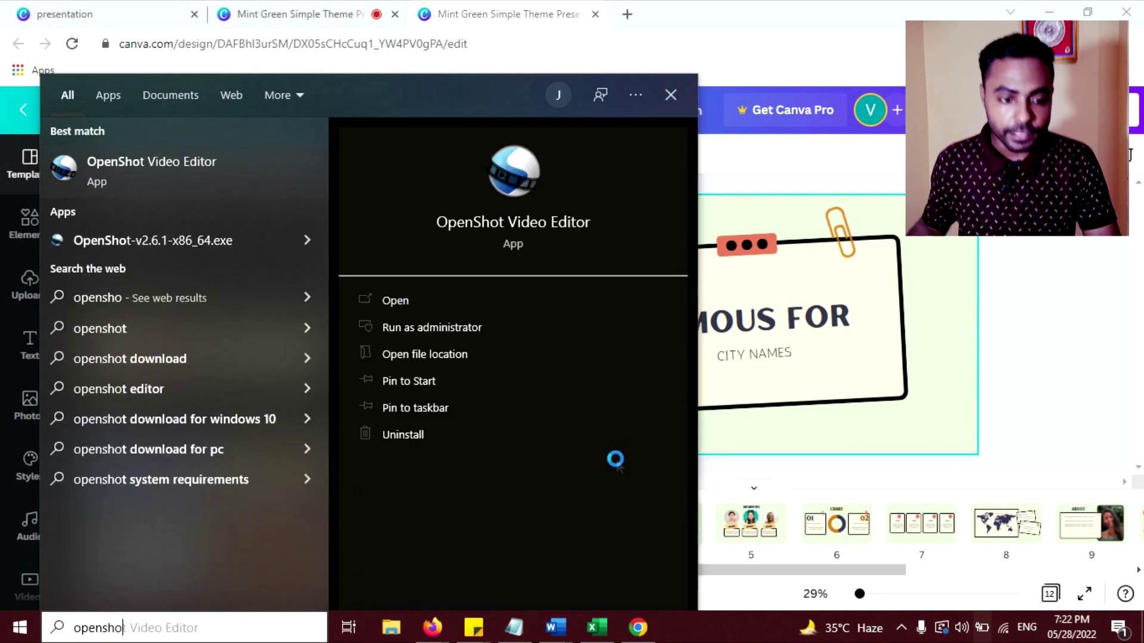
left_click(138, 173)
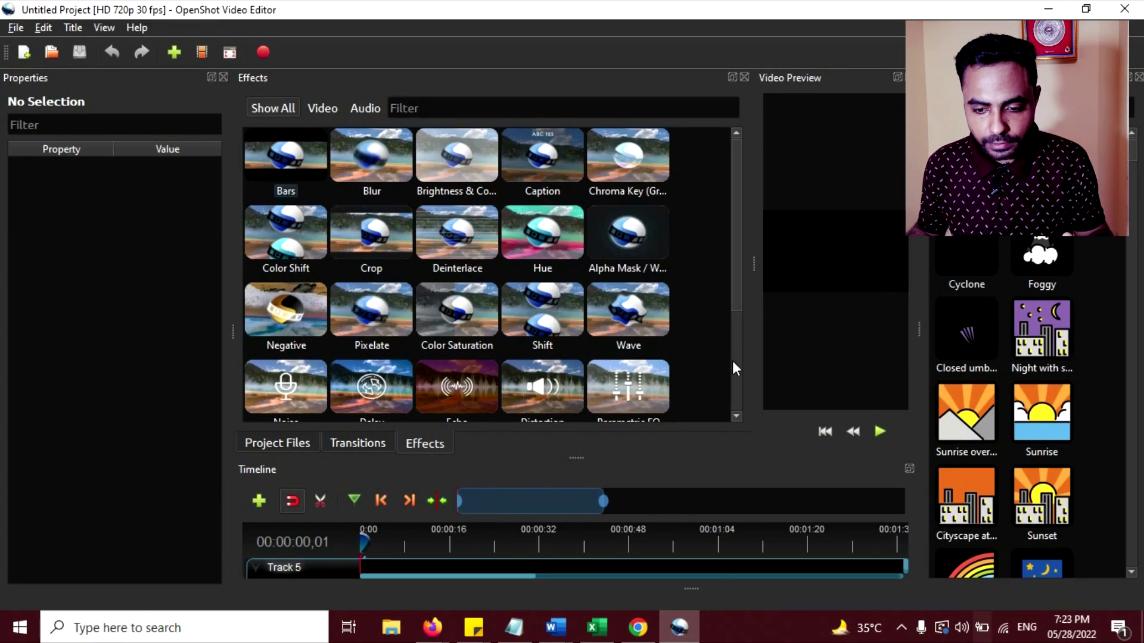
left_click_drag(751, 263, 608, 262)
left_click_drag(579, 444, 587, 336)
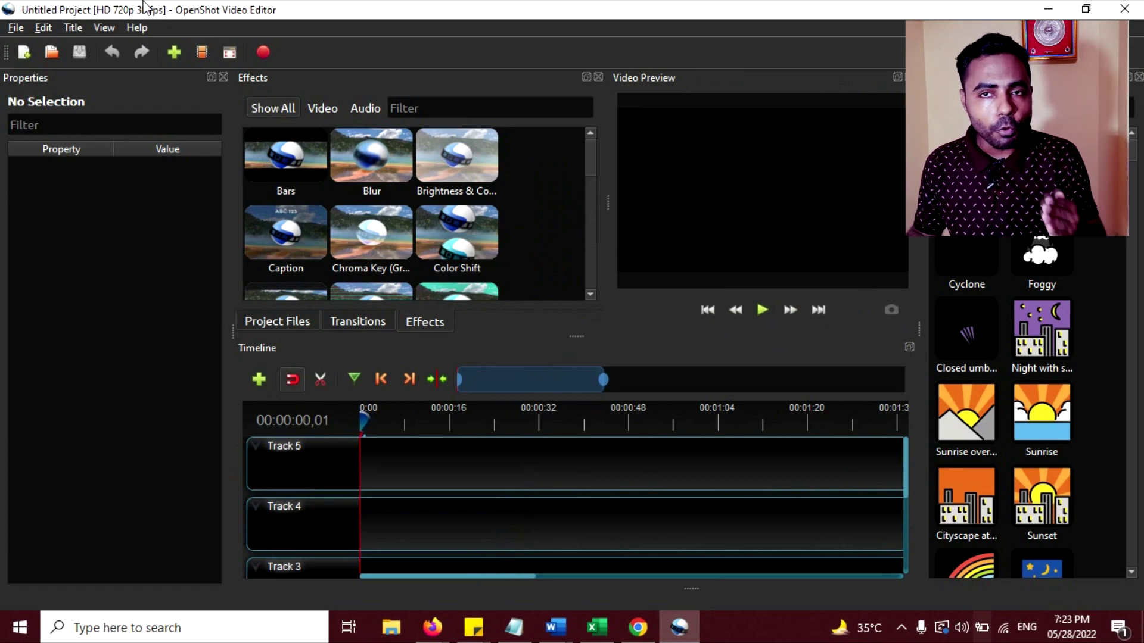
- Import the Mint Green Simple Theme Presentation (1) video from the Downloads folder and show the project files
left_click(9, 30)
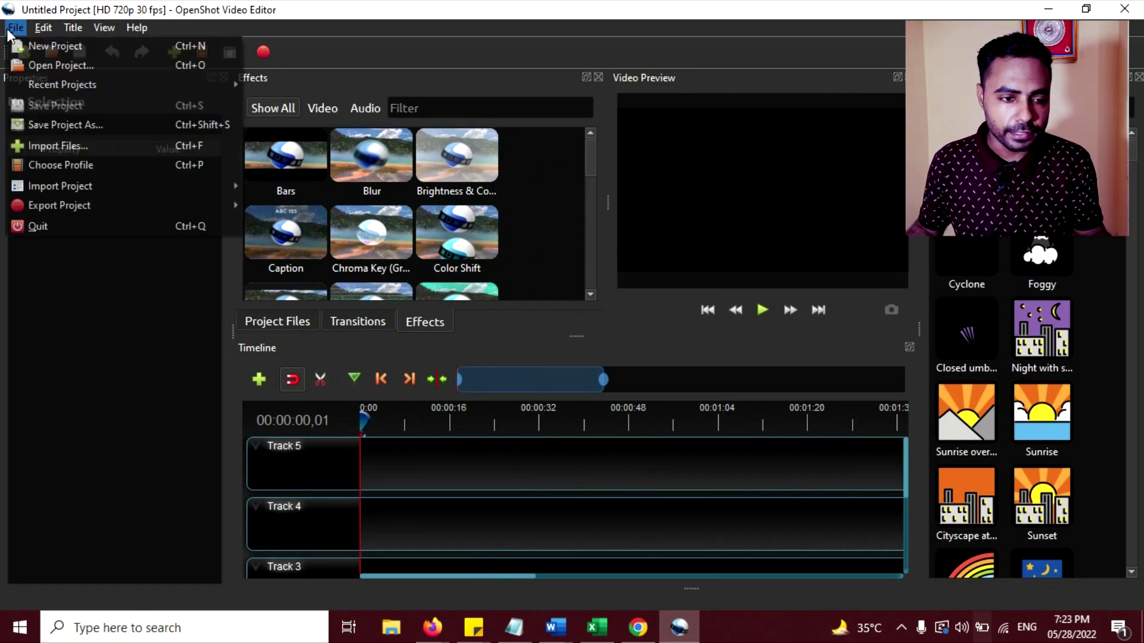
left_click(16, 27)
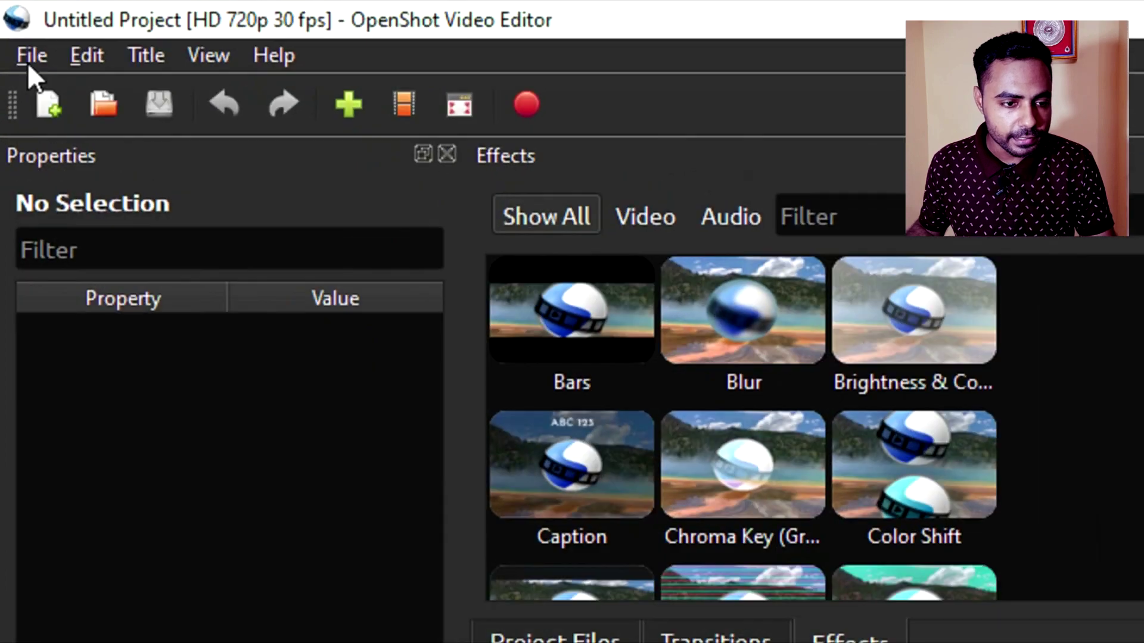
left_click(15, 28)
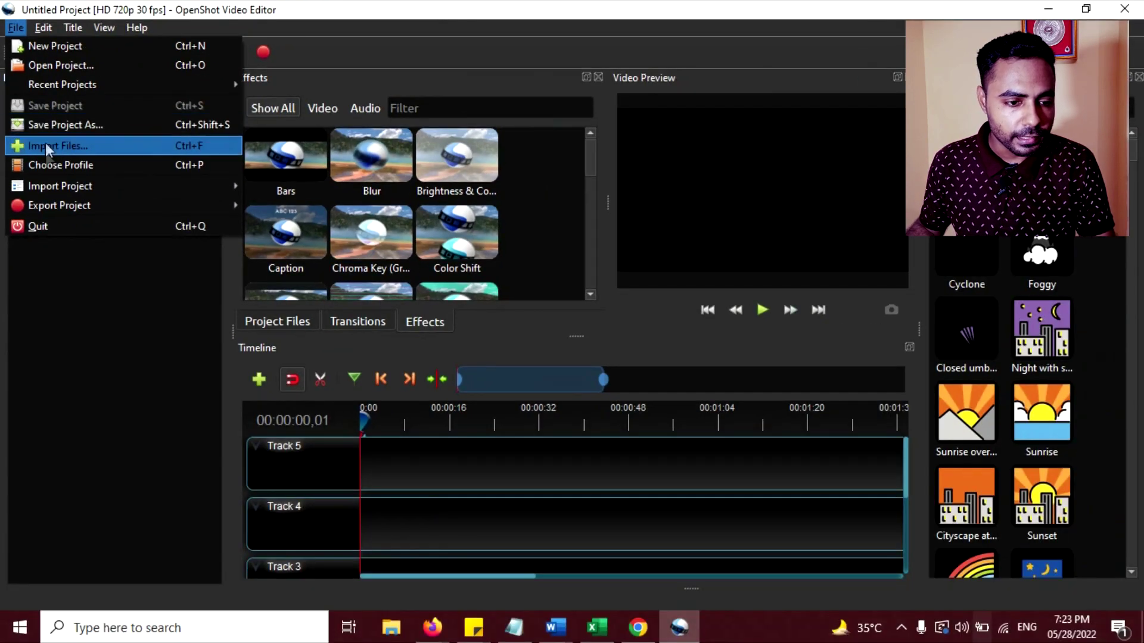
mouse_move(60, 186)
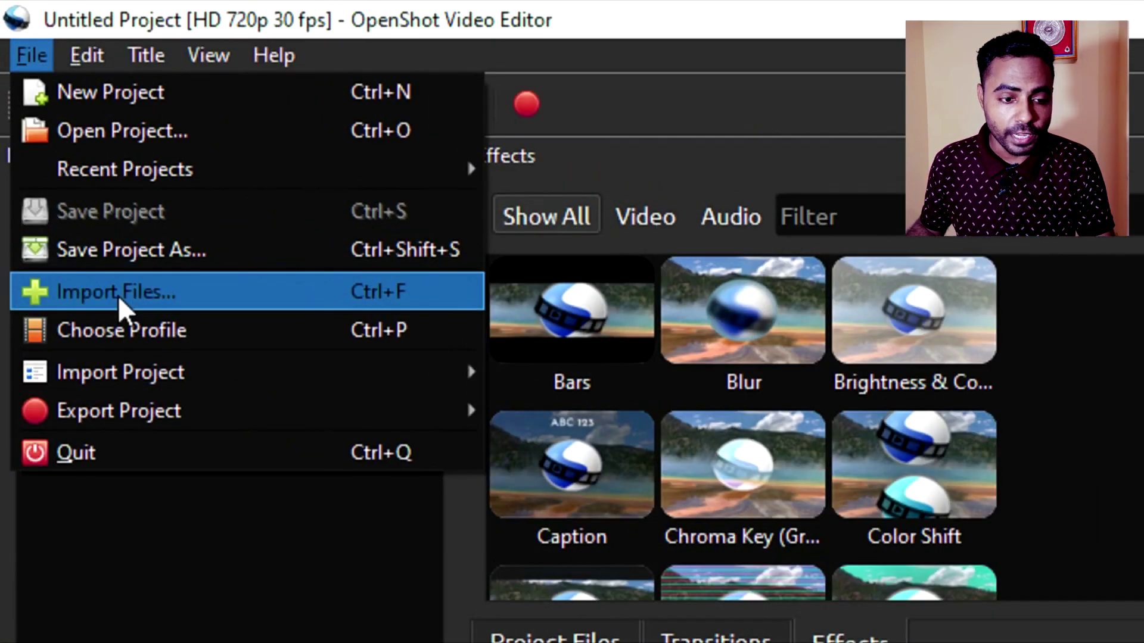
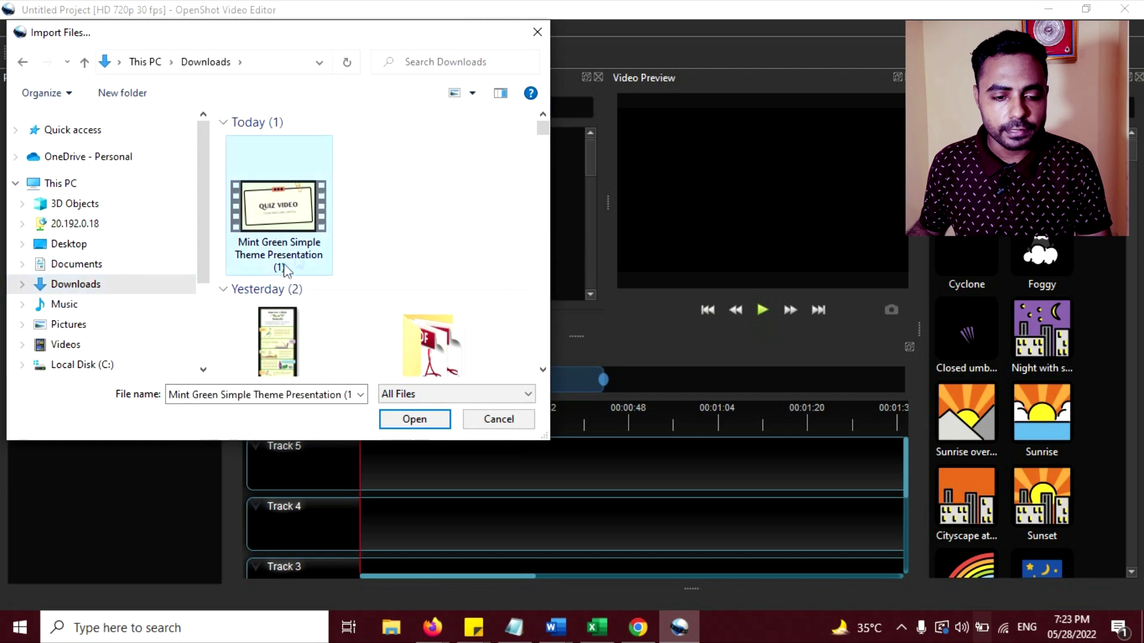
double_click(286, 222)
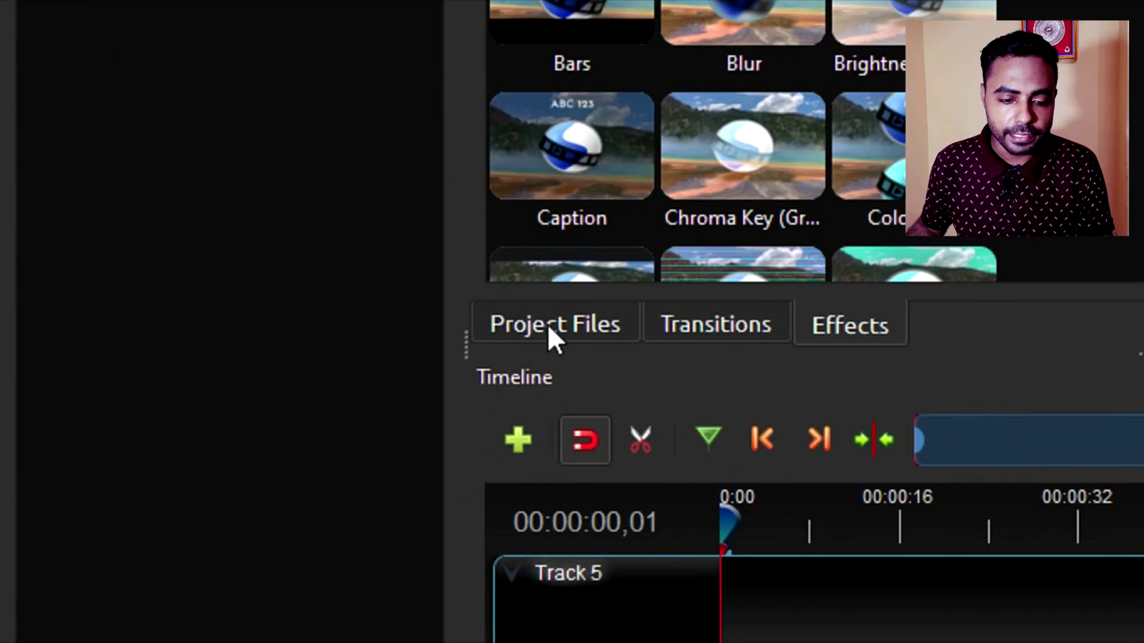
left_click(548, 325)
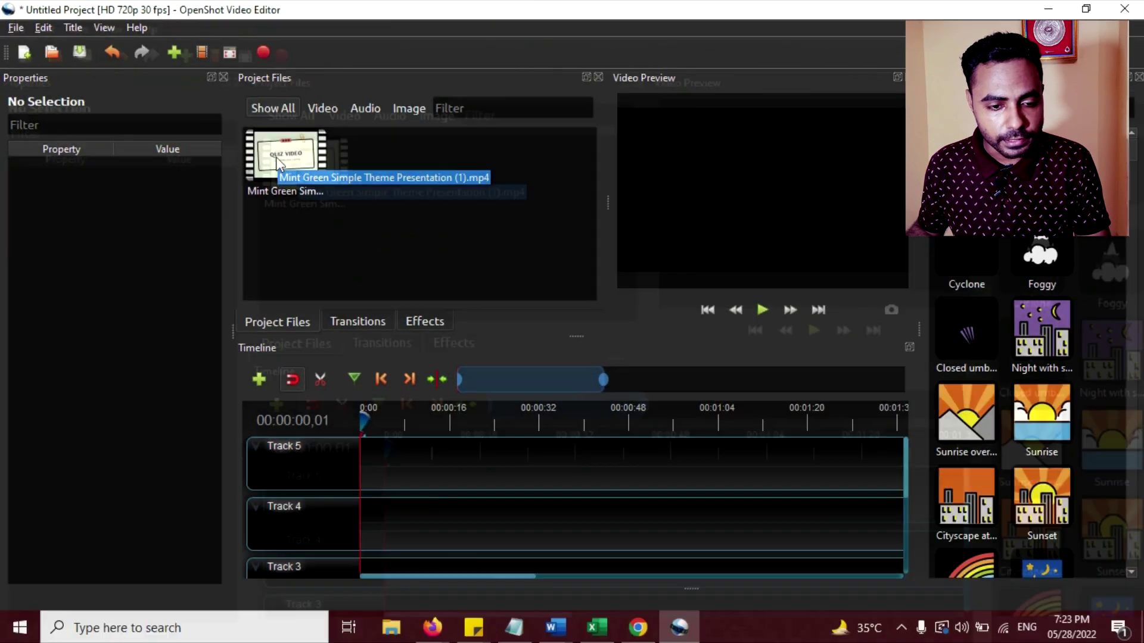
- Place the imported quiz video at the start of Track 5 and play it in the preview
left_click_drag(277, 162, 397, 463)
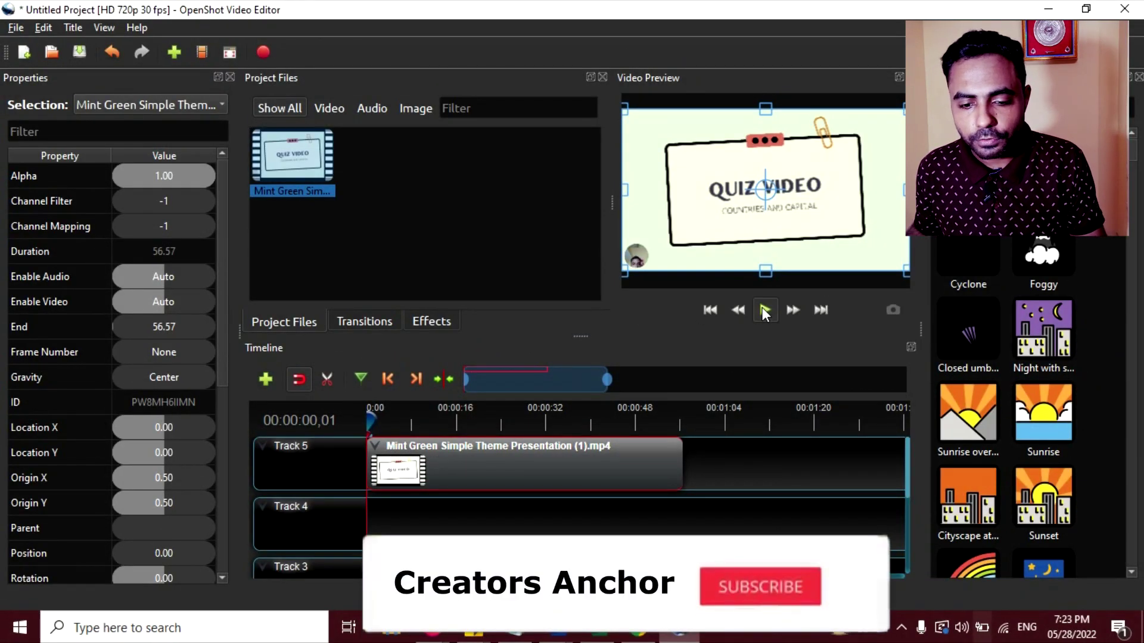
left_click(765, 311)
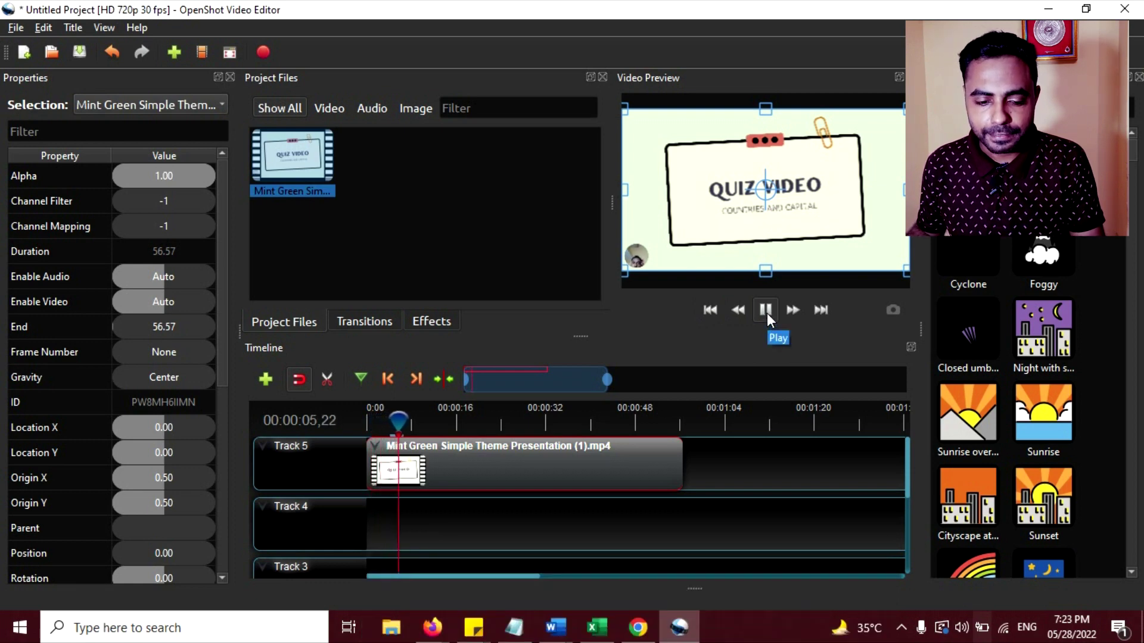
- Play the quiz clip to find the first question, split it at 00:00:19,07 and delete the part before the cut
left_click(767, 316)
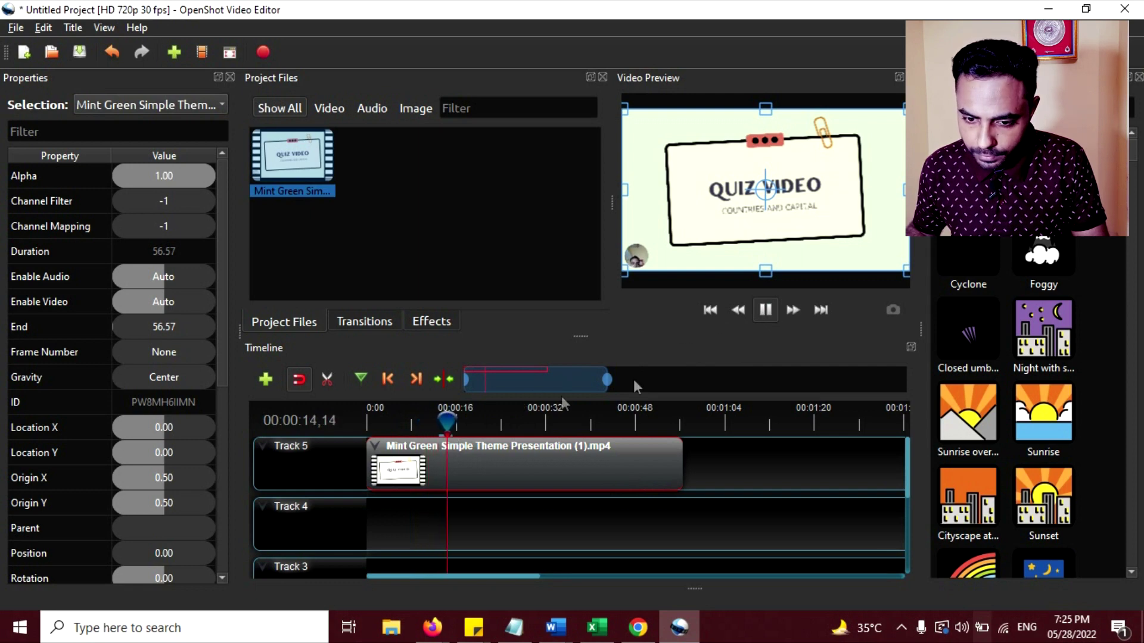
left_click(765, 310)
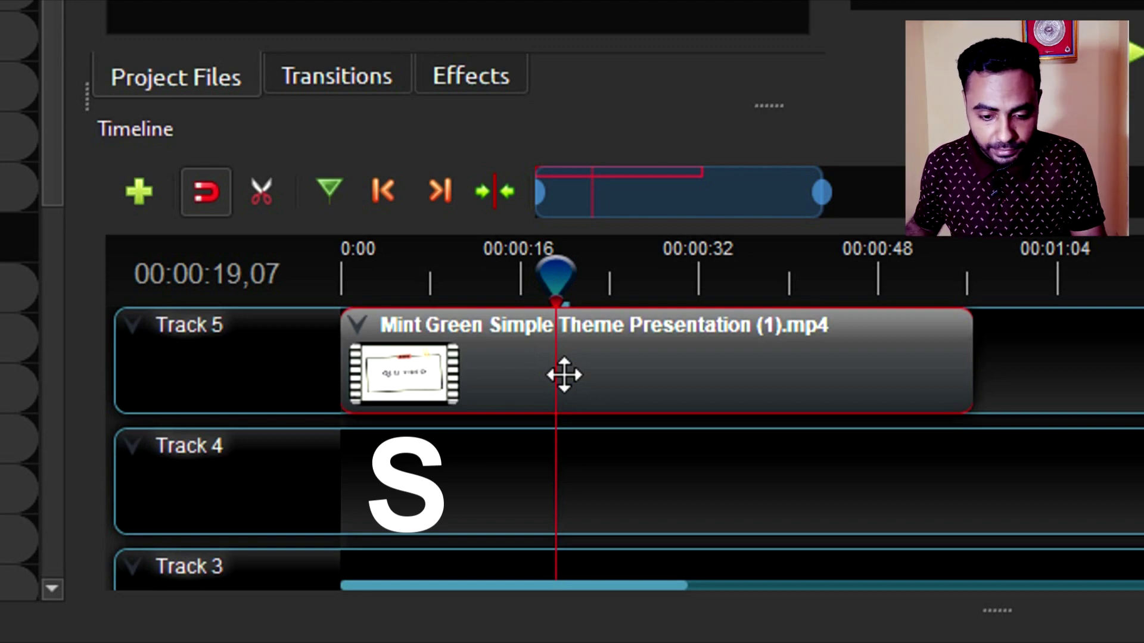
key("ctrl+k")
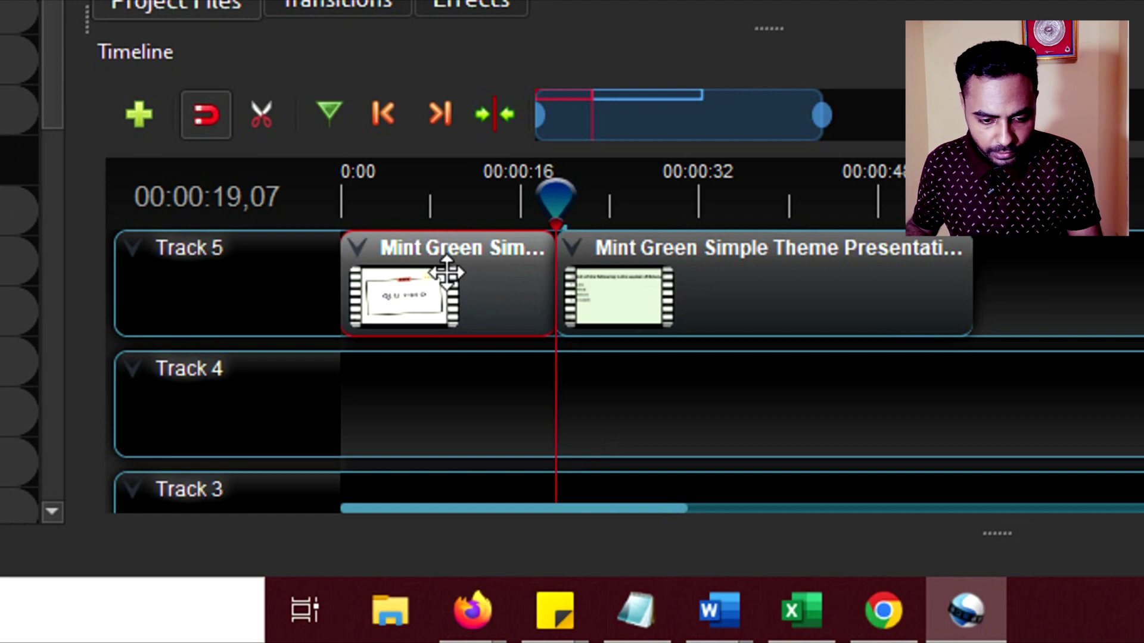
key("Delete")
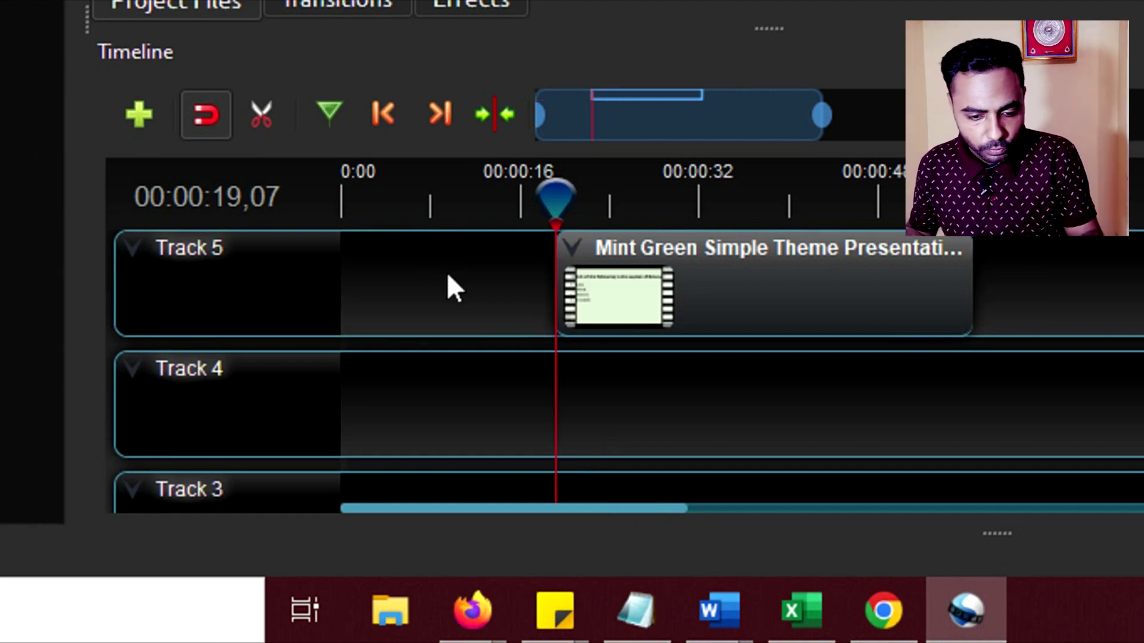
- Move the remaining quiz clip to the start of Track 5 and play it from the beginning
left_click_drag(664, 265, 373, 265)
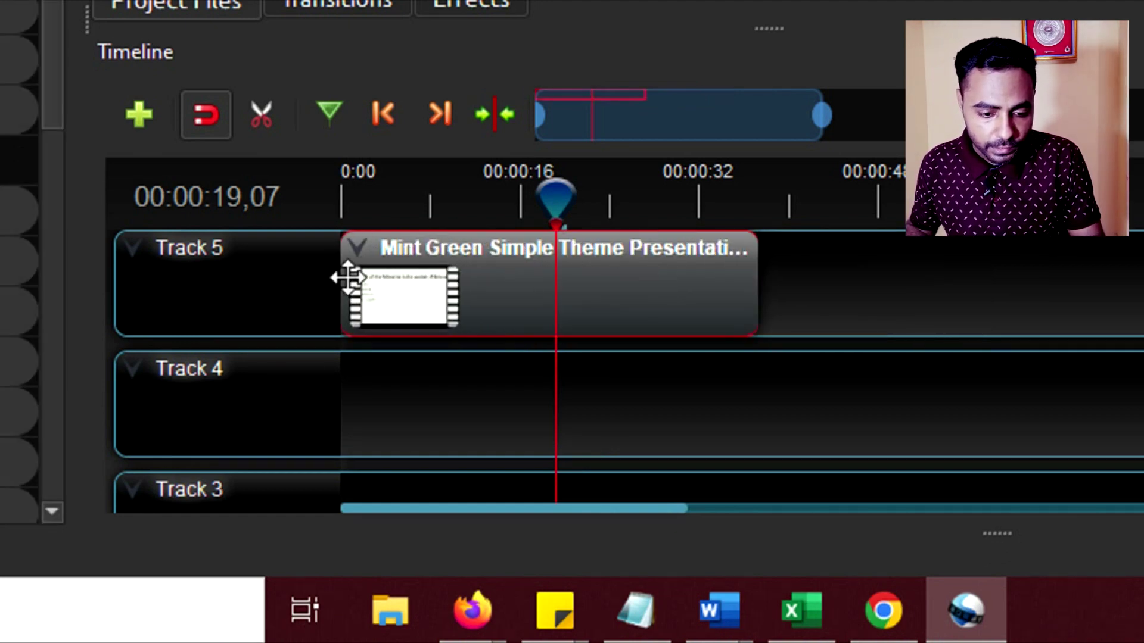
left_click(361, 202)
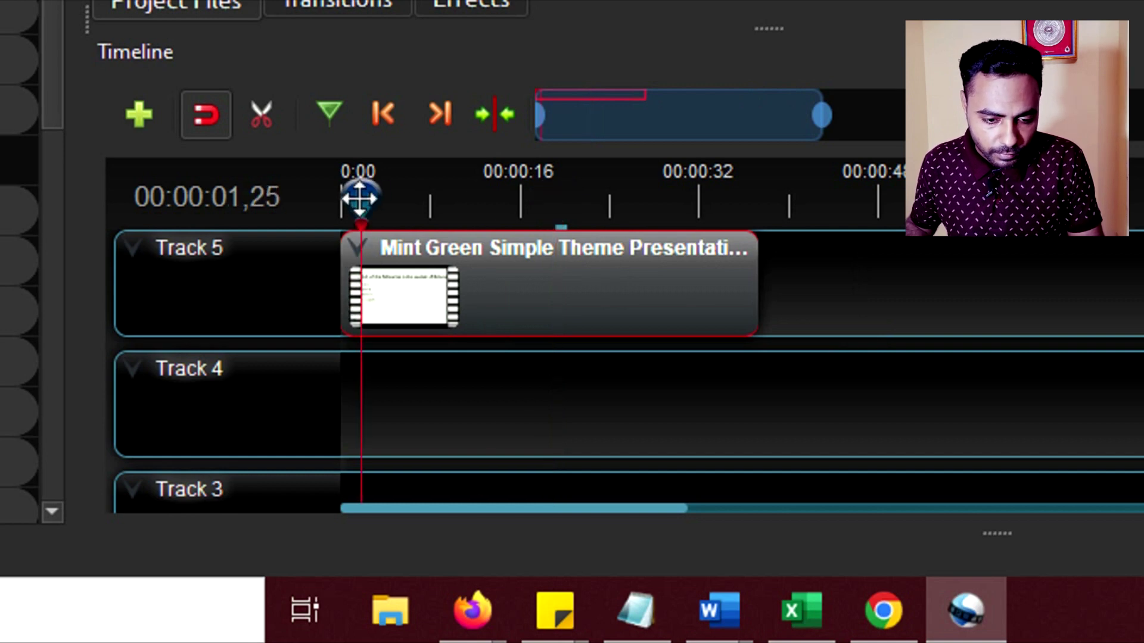
left_click(344, 197)
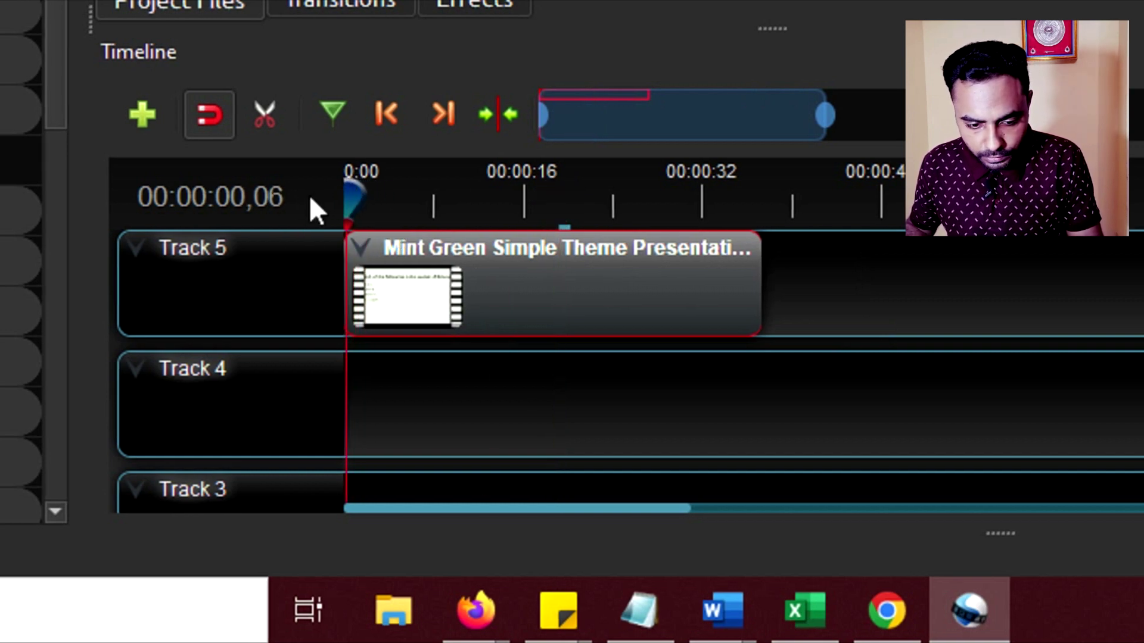
left_click(350, 196)
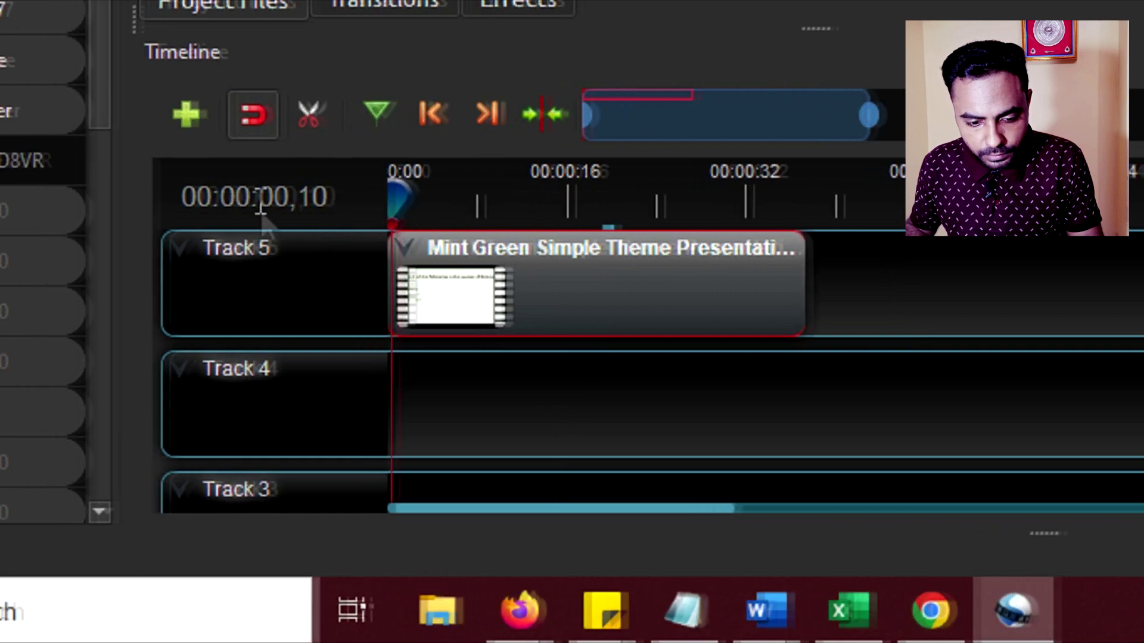
key("space")
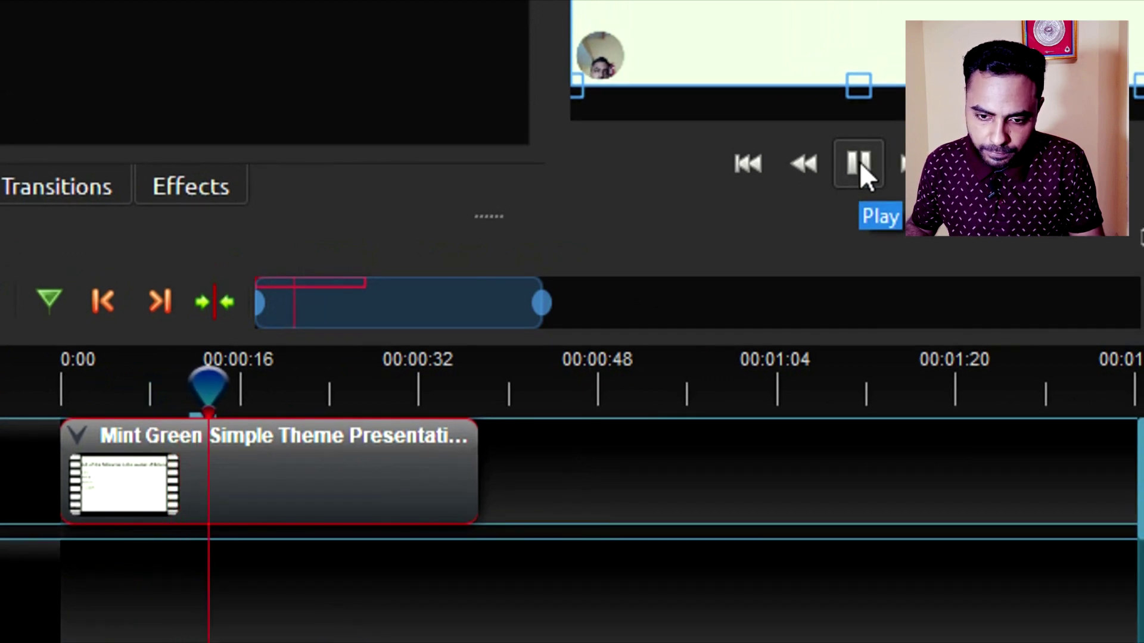
- Stop playback, split the Track 5 clip at 00:00:15,01 and delete the part after the cut
left_click(859, 162)
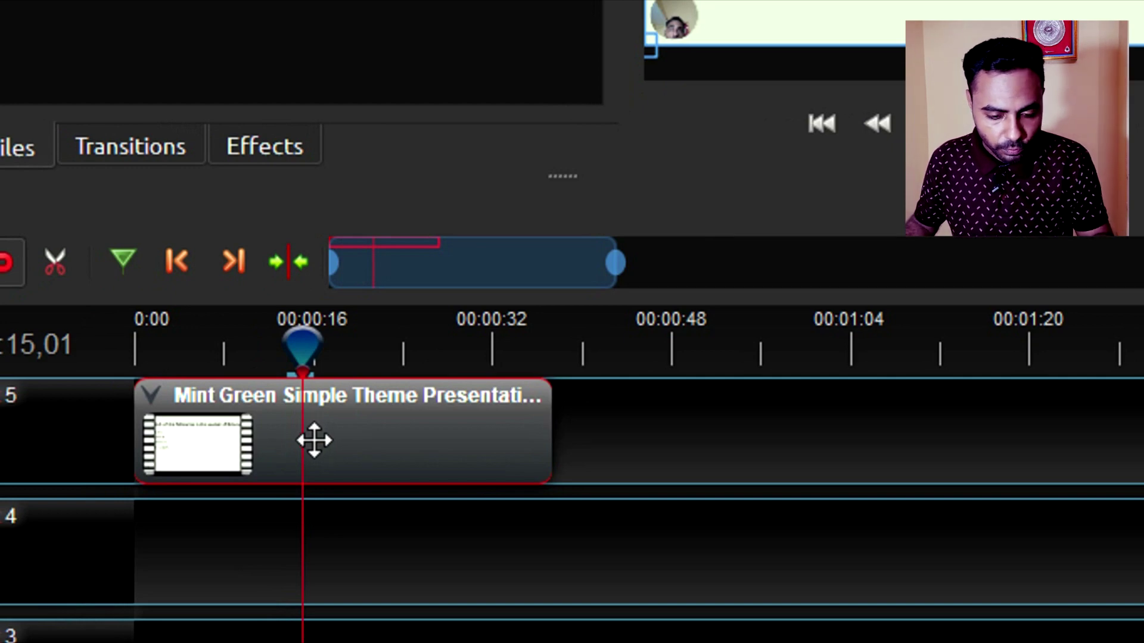
key("ctrl+k")
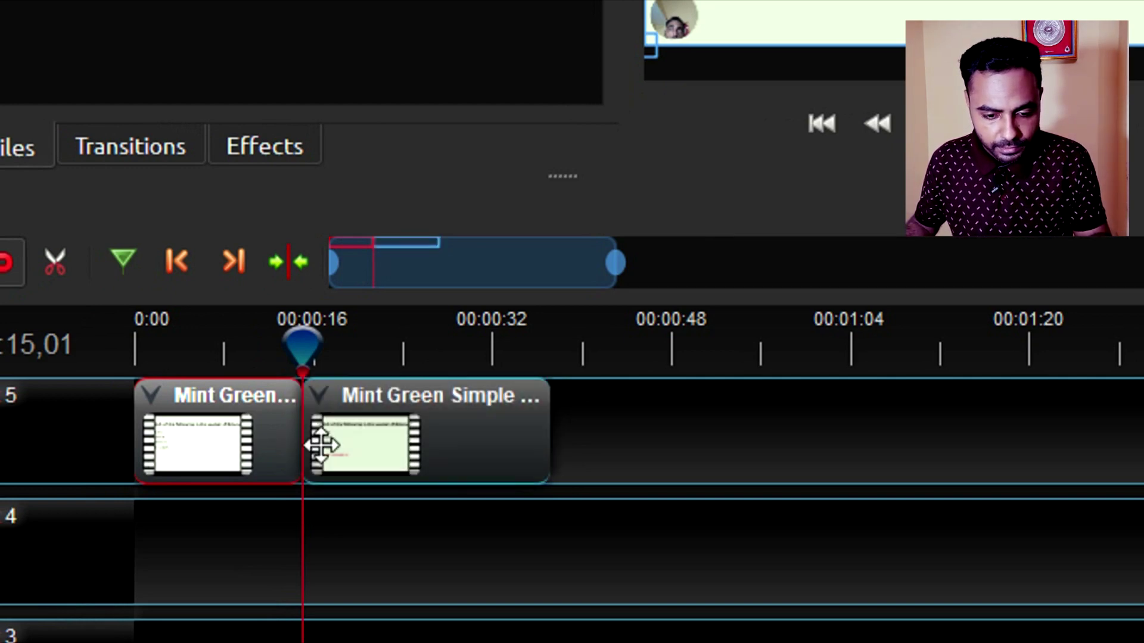
left_click(369, 411)
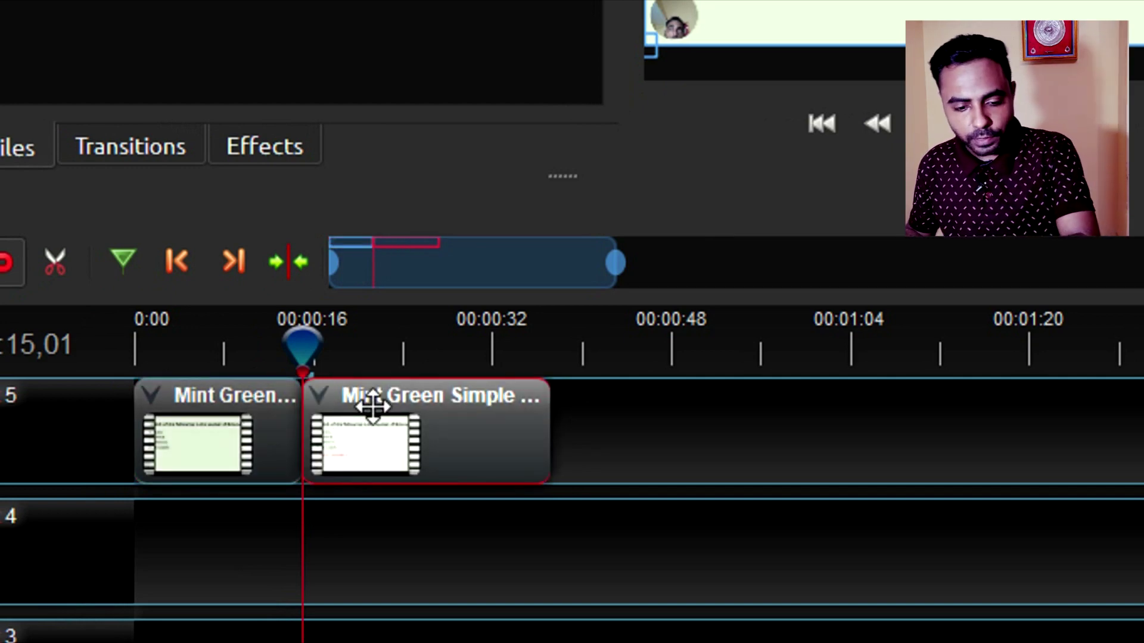
key("Delete")
left_click(284, 416)
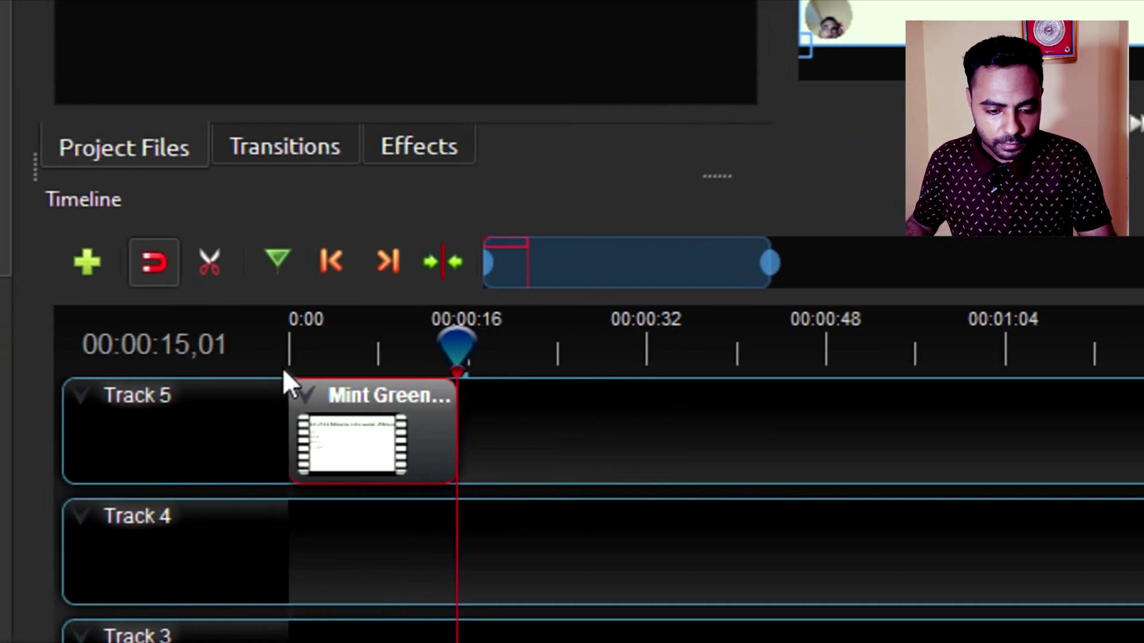
- Play the trimmed Track 5 clip from its beginning to its end and stop playback
left_click(288, 357)
key("space")
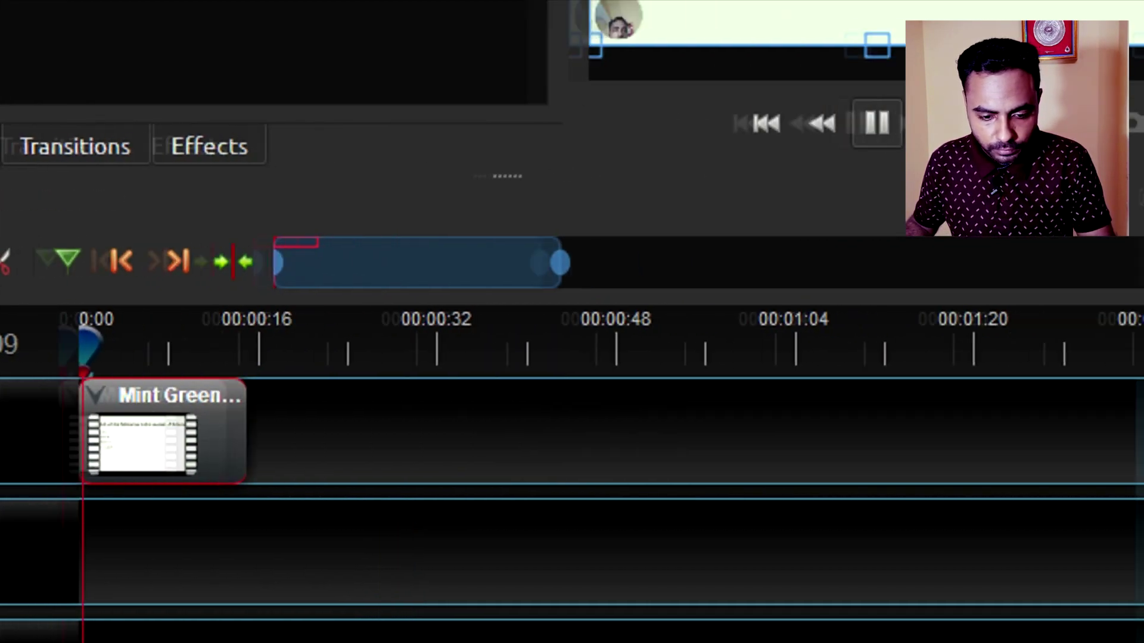
left_click(225, 341)
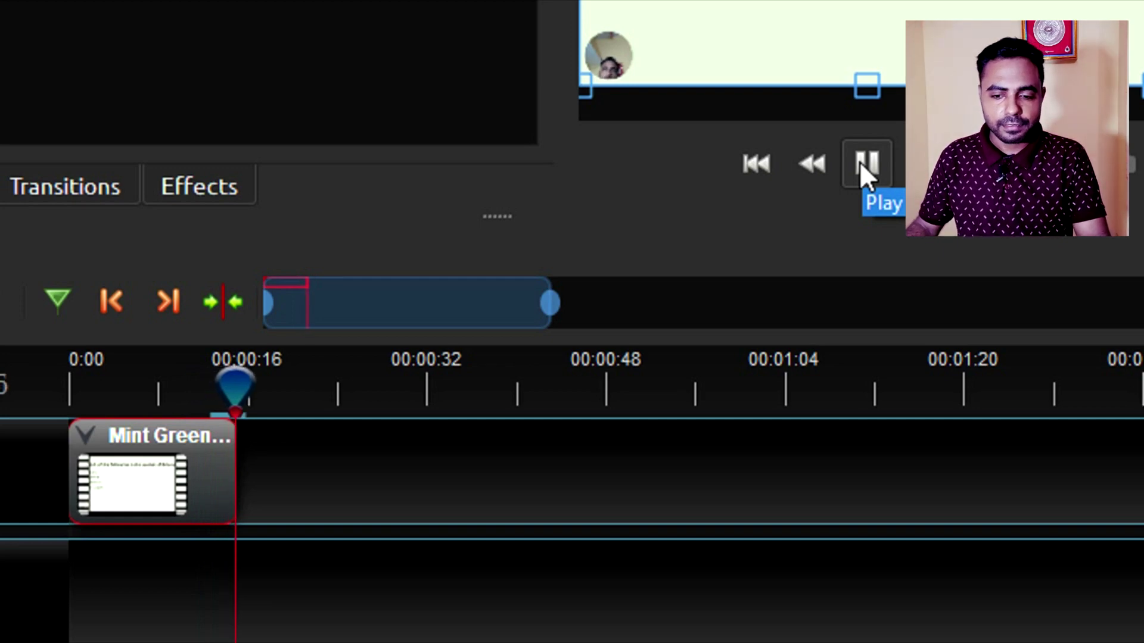
left_click(865, 165)
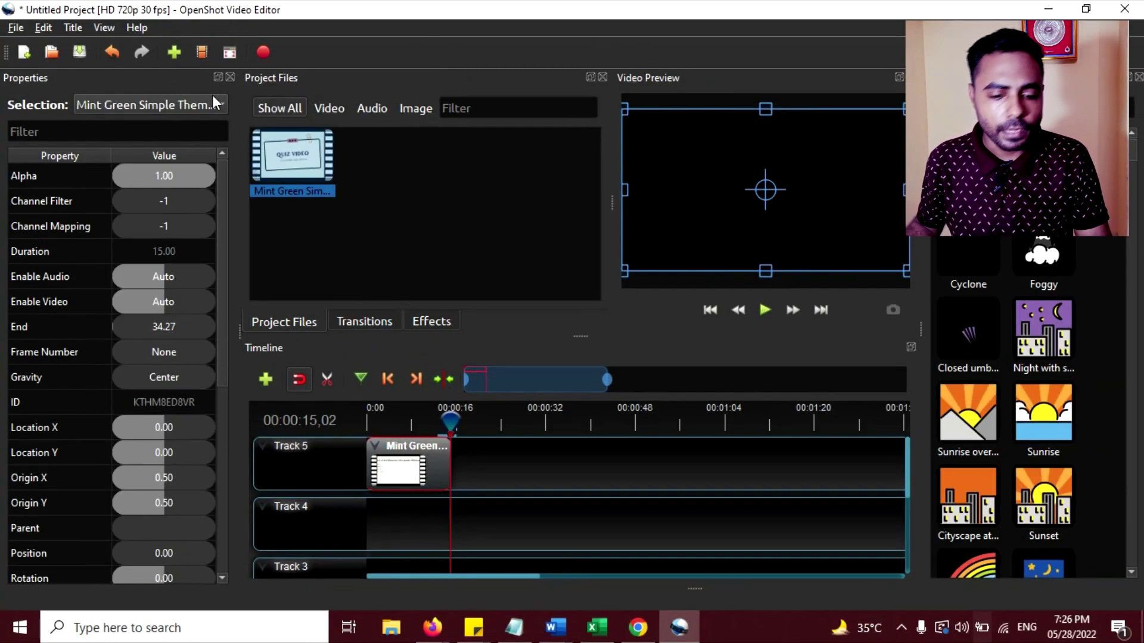
- Export the video as Untitled Project in MP4 (h.264), HD 720p 30 fps and High quality to the preset folder, and close the finished export
left_click(17, 29)
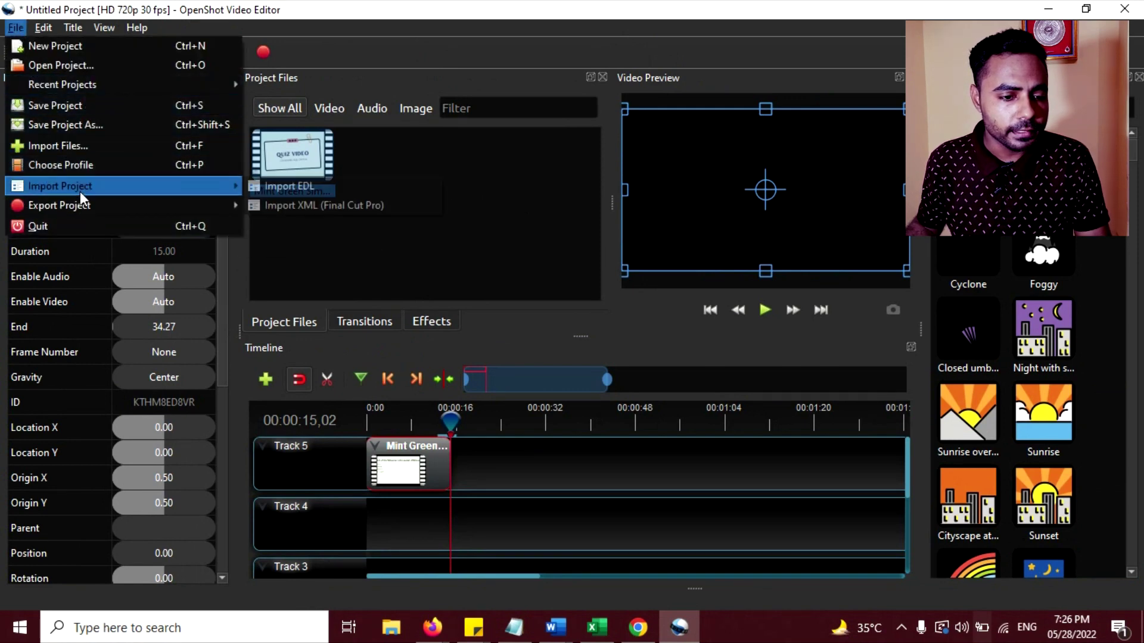
mouse_move(80, 204)
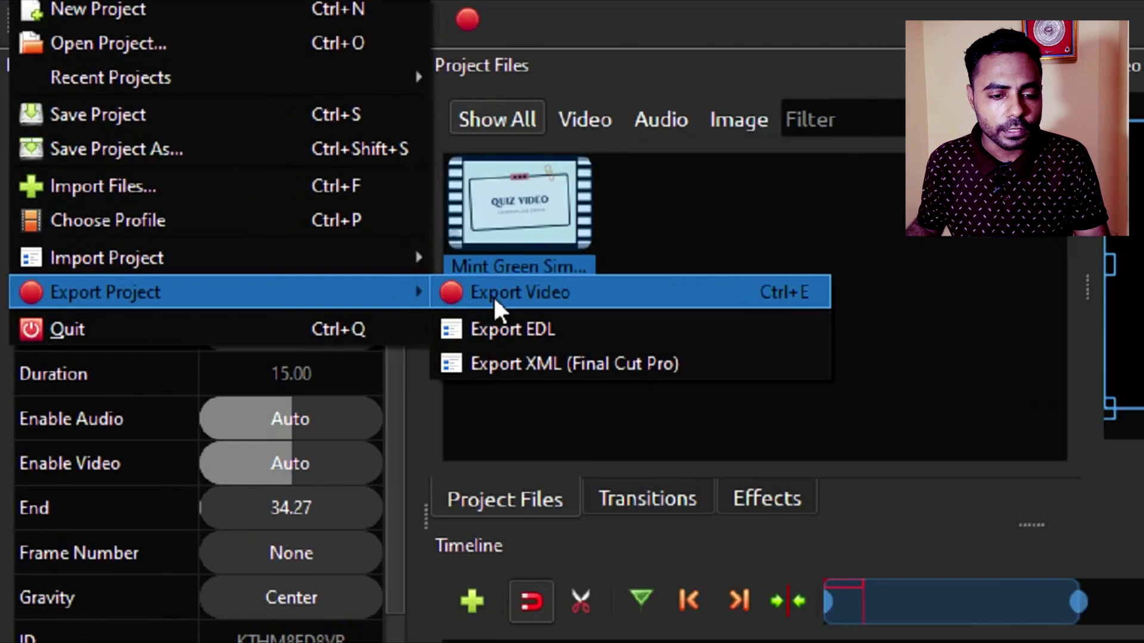
left_click(279, 205)
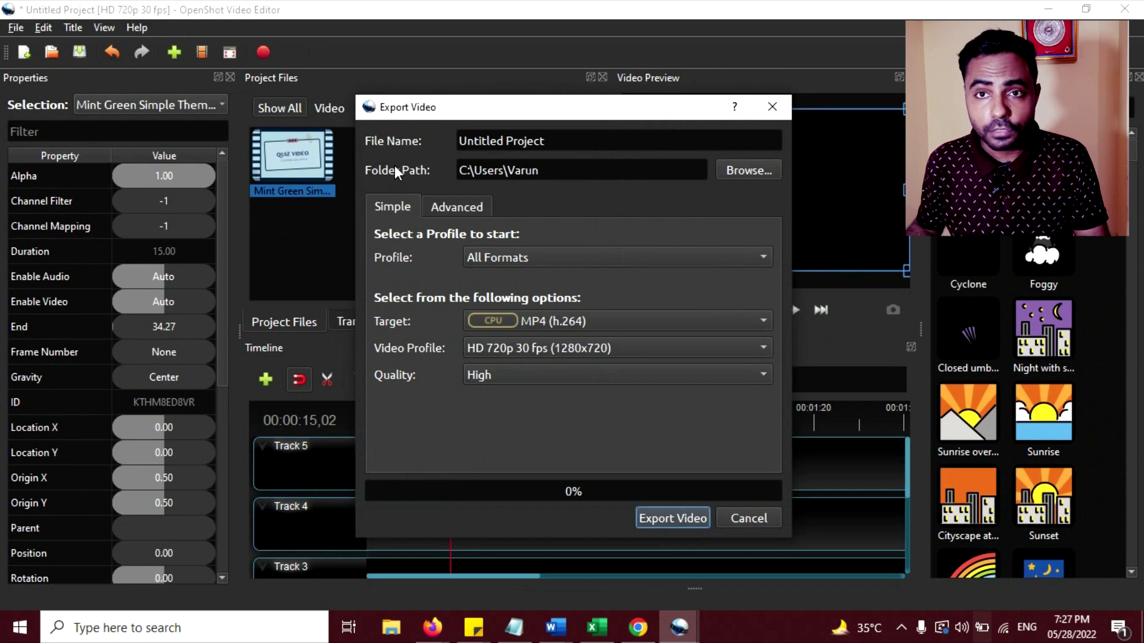
left_click_drag(570, 168, 453, 168)
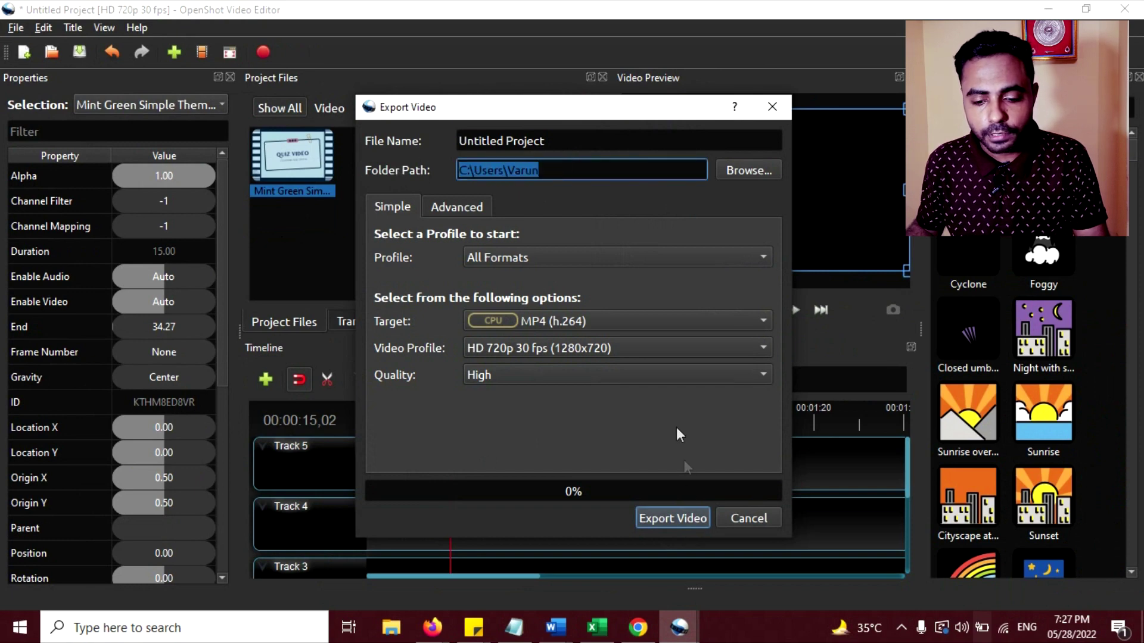
left_click(685, 518)
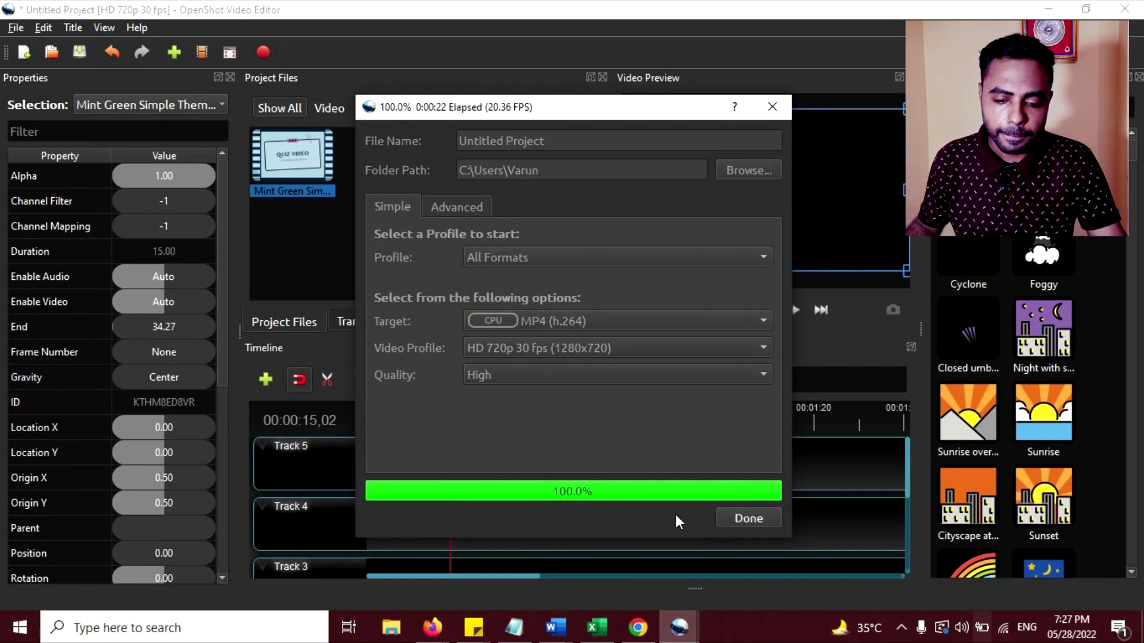
left_click(748, 518)
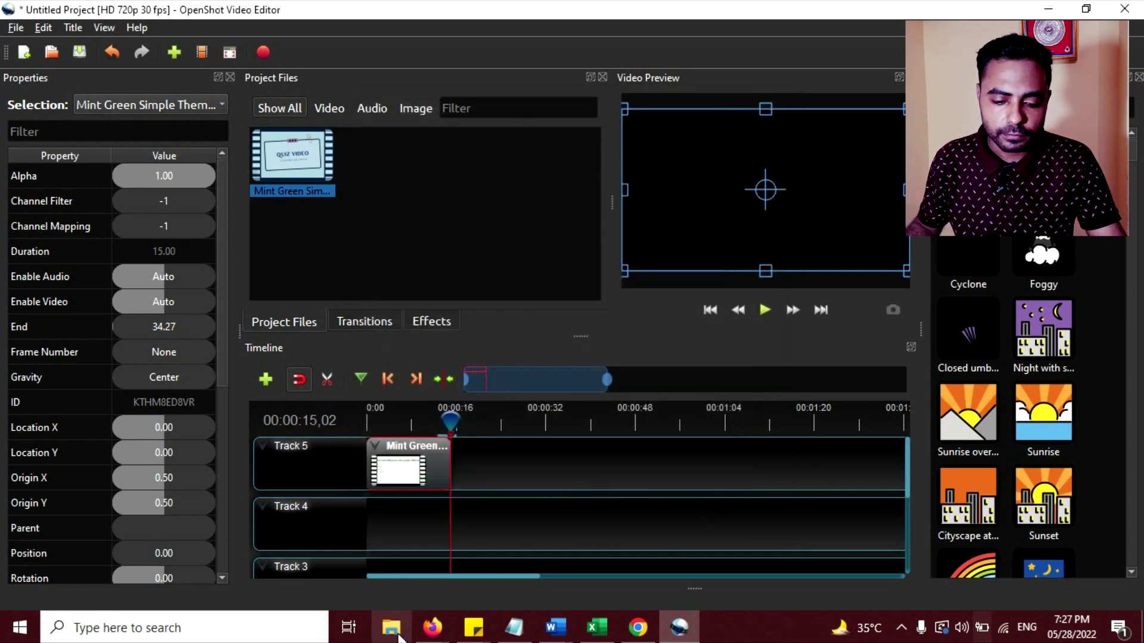